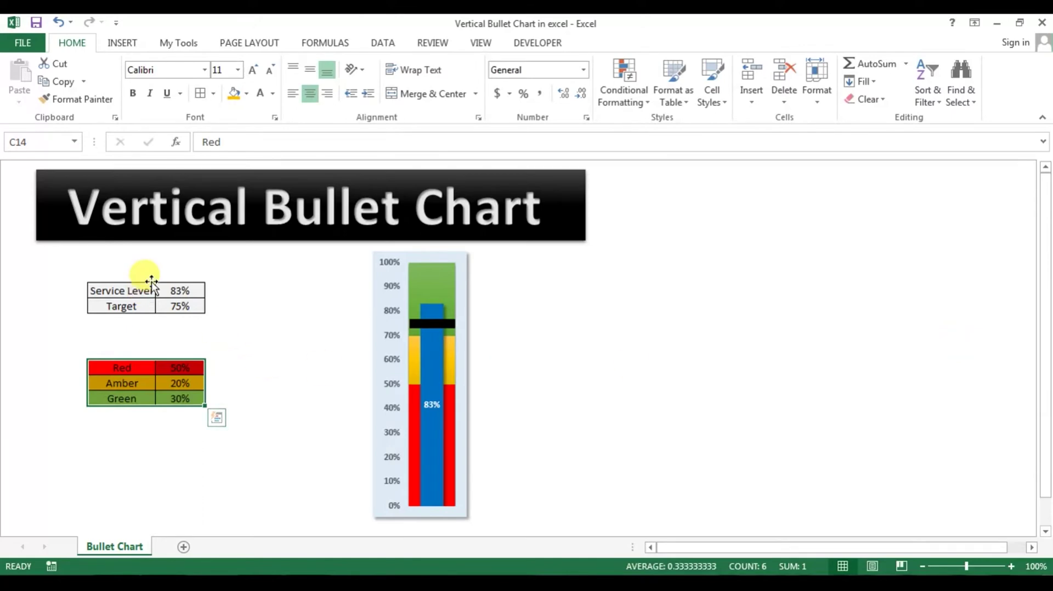
# Step: Review the data values: Red 50%, Amber 20%, Green 30% bands and the 75% Target
pyautogui.click(181, 236)
pyautogui.click(300, 300)
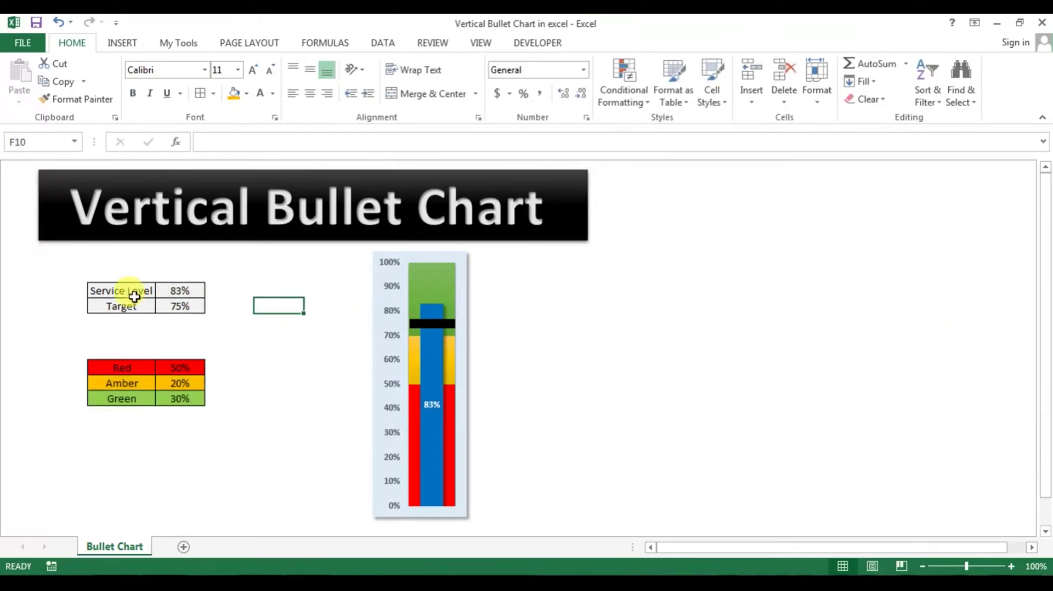
pyautogui.moveTo(110, 291); pyautogui.dragTo(186, 303)
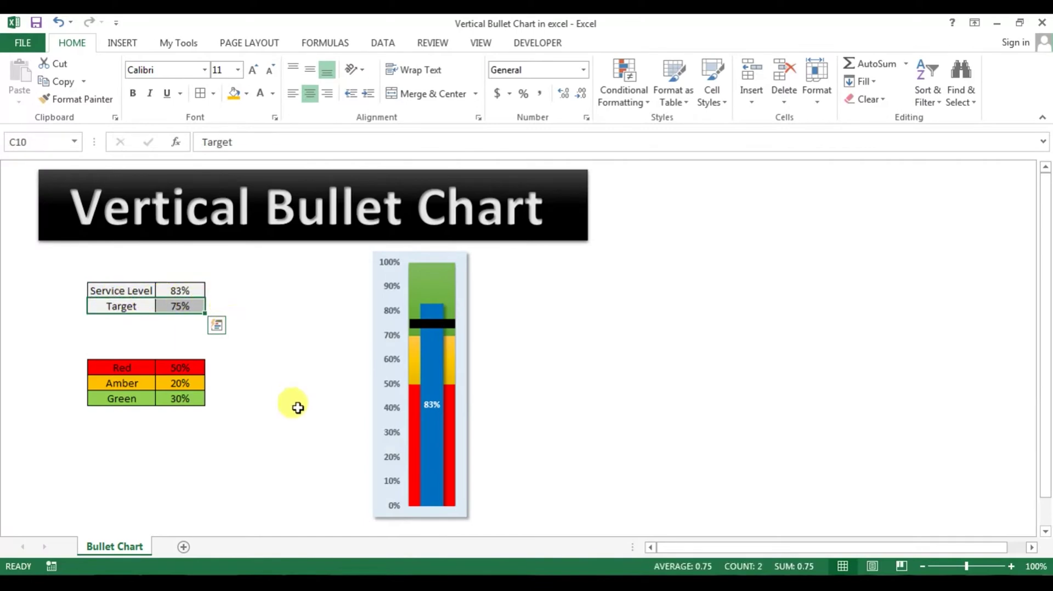
pyautogui.moveTo(118, 365); pyautogui.dragTo(165, 396)
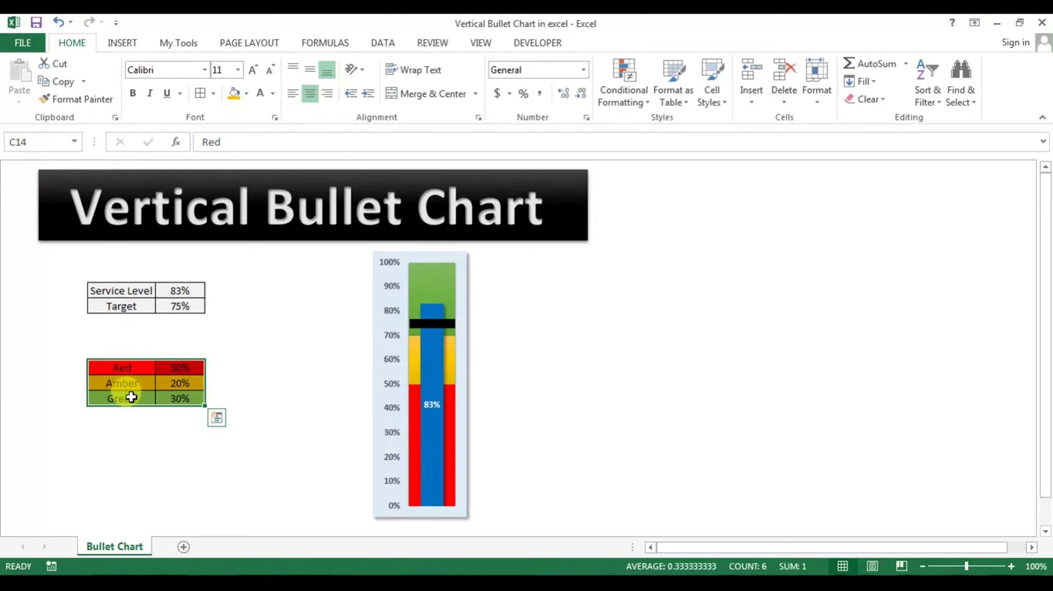
pyautogui.click(181, 368)
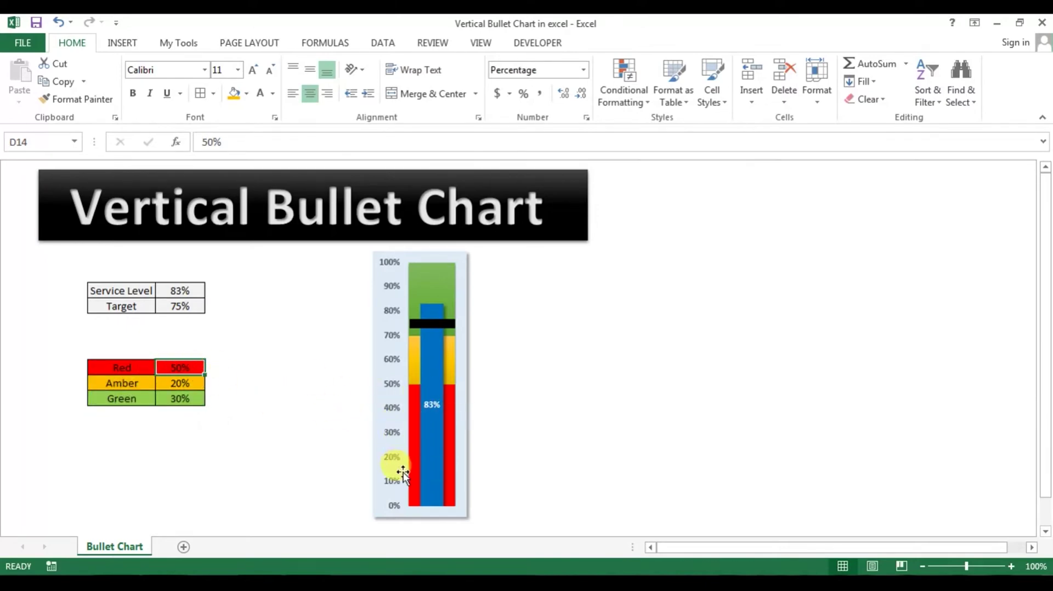
pyautogui.click(122, 383)
pyautogui.click(181, 383)
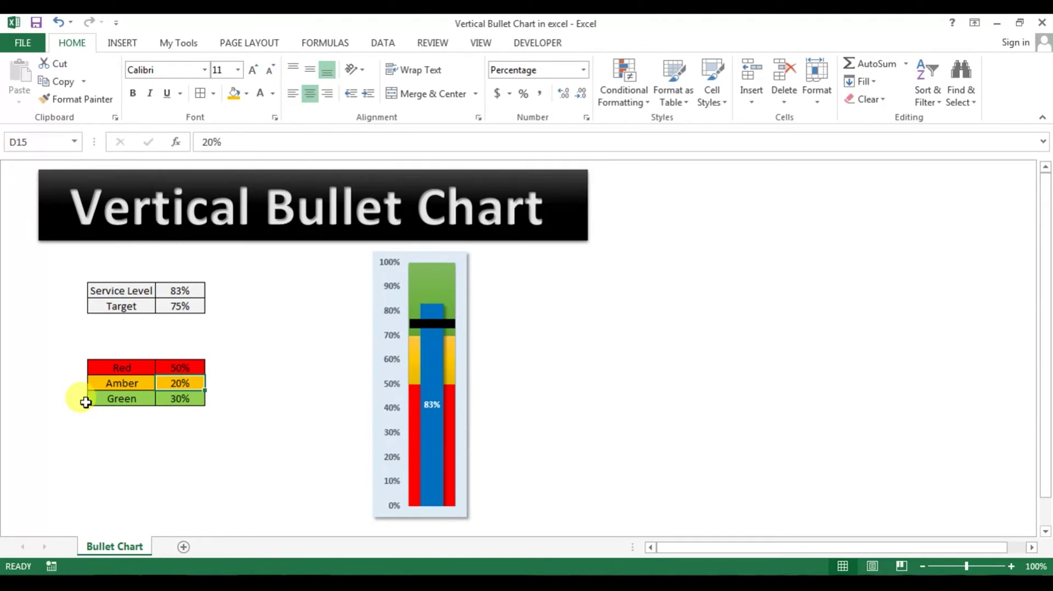
pyautogui.click(197, 400)
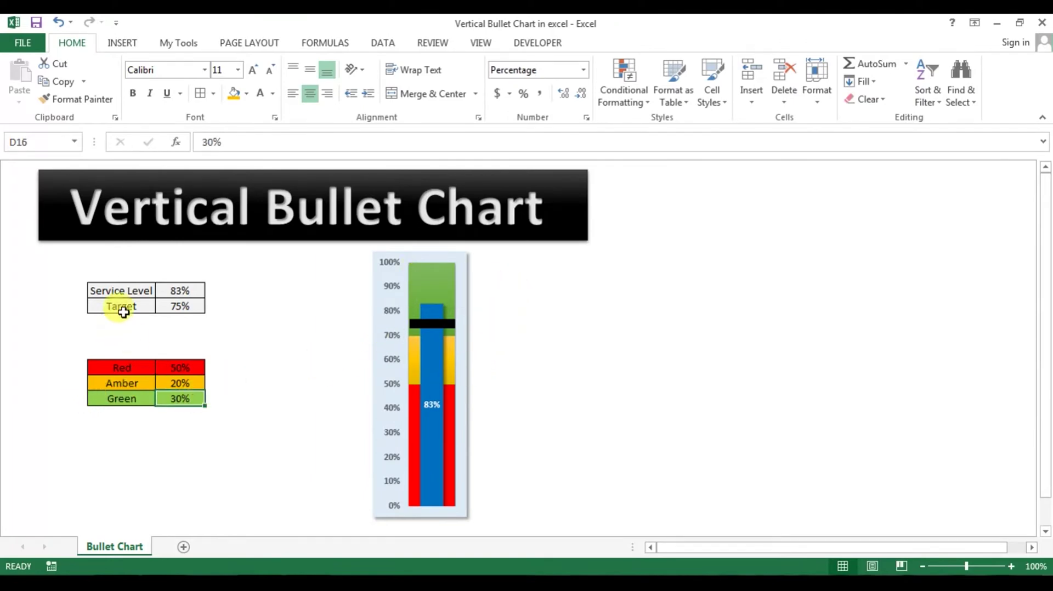
pyautogui.moveTo(109, 306); pyautogui.dragTo(183, 305)
# Step: Try Service Level values of 90% and then 30% in D9
pyautogui.moveTo(434, 324)
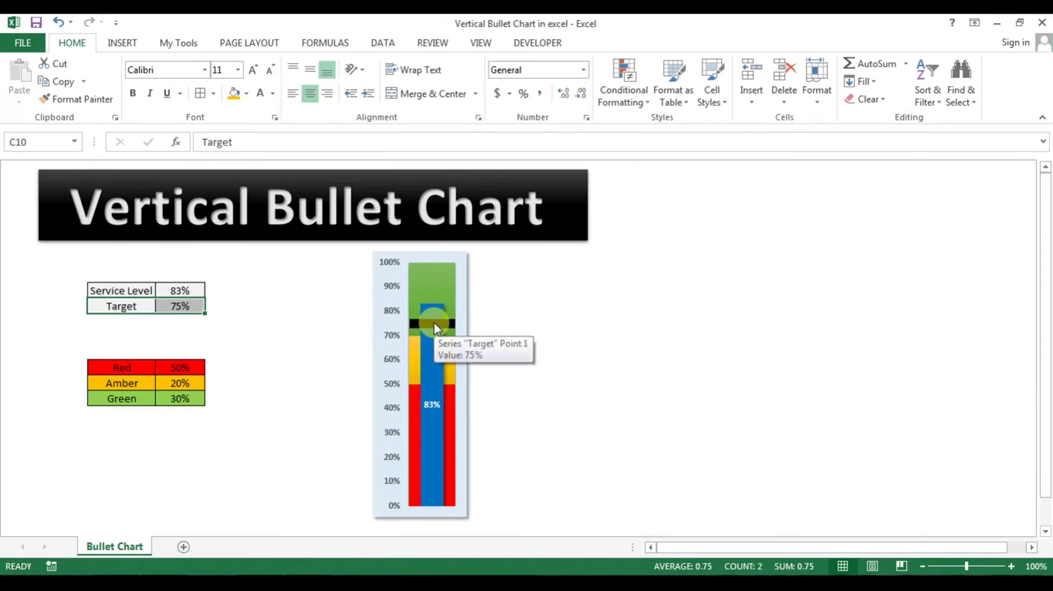
pyautogui.moveTo(153, 289); pyautogui.dragTo(171, 287)
pyautogui.click(175, 290)
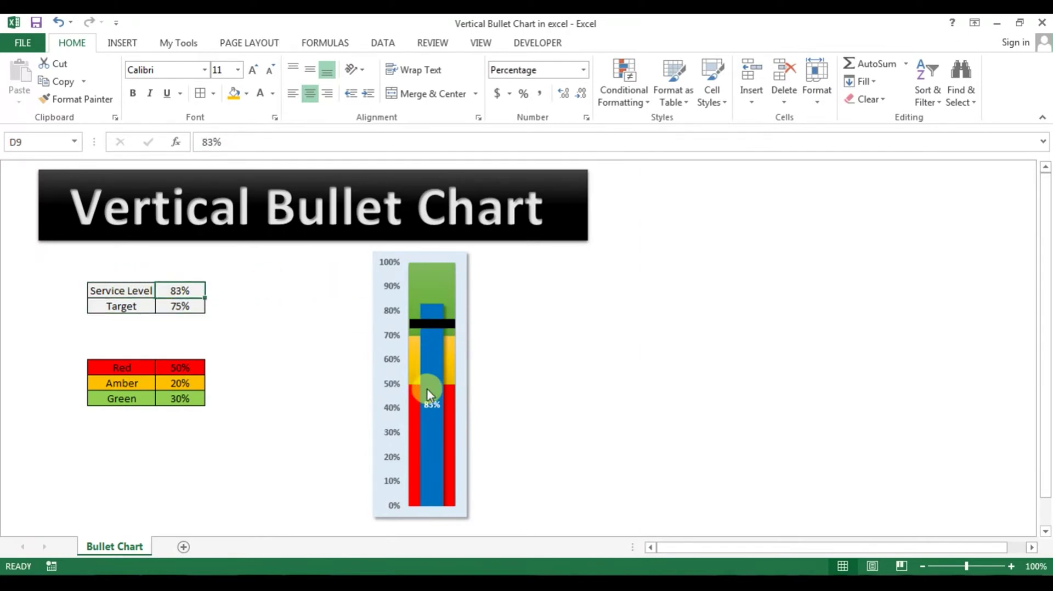
pyautogui.moveTo(437, 373)
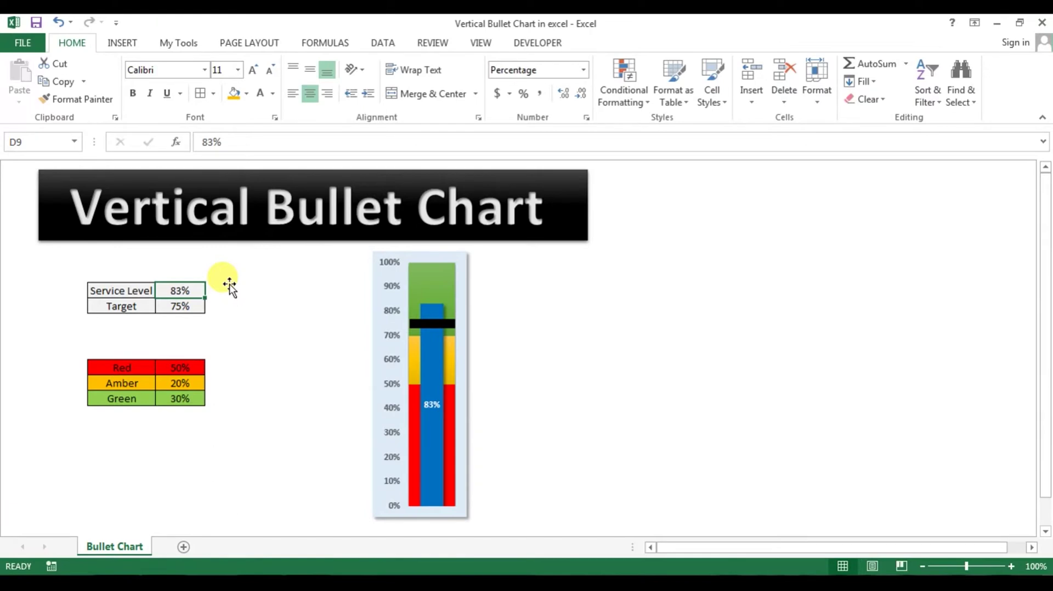
pyautogui.write('90')
pyautogui.press('Return')
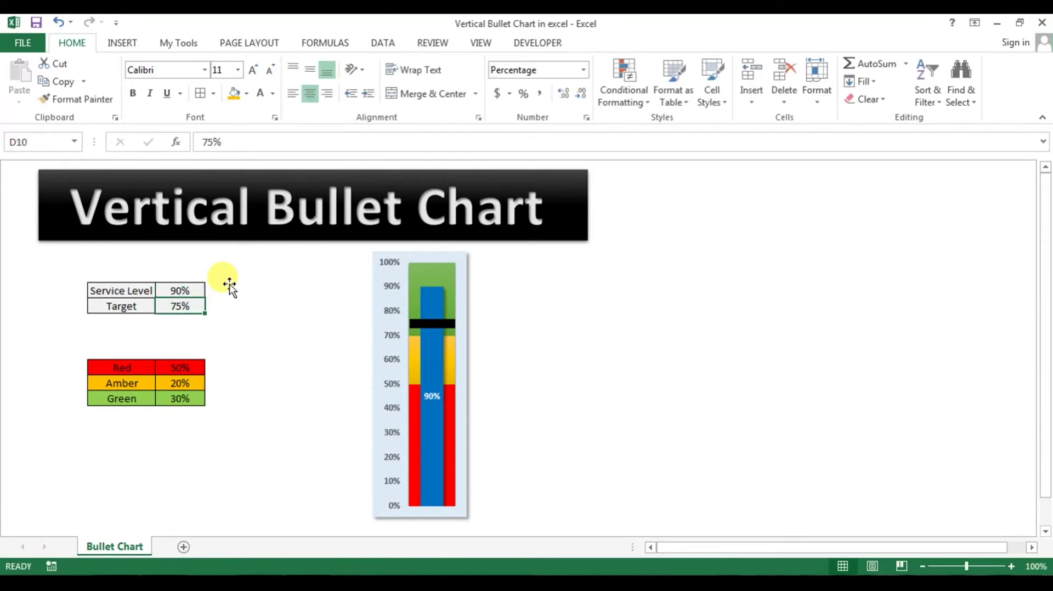
pyautogui.click(177, 291)
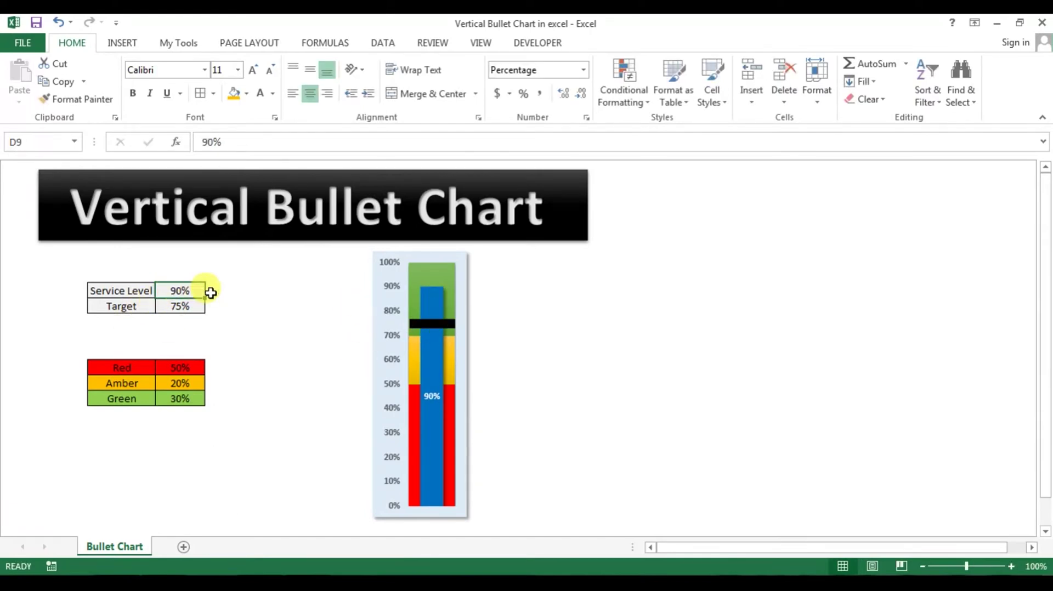
pyautogui.write('30')
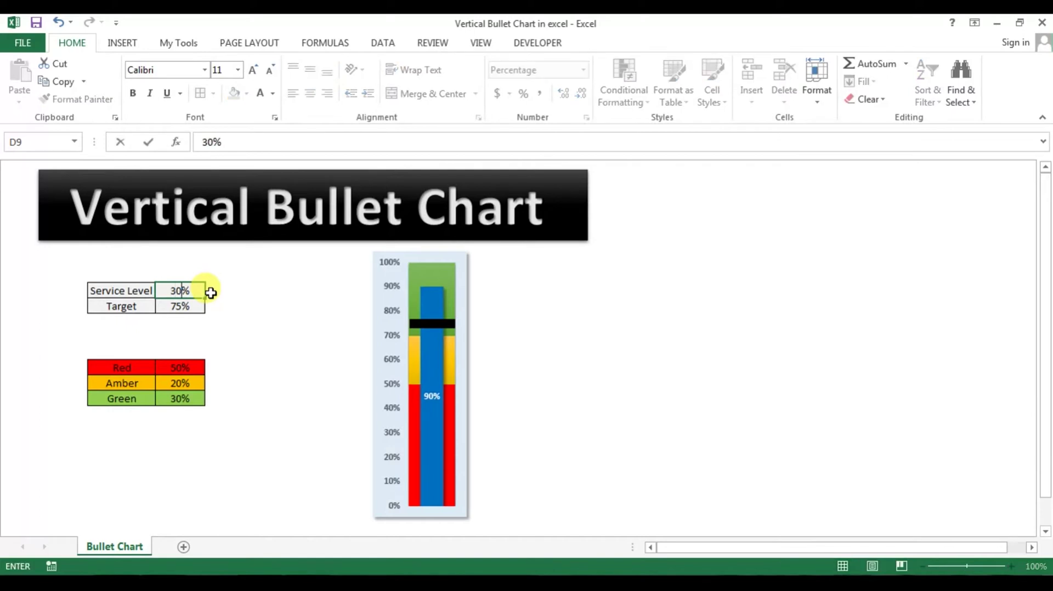
pyautogui.press('Return')
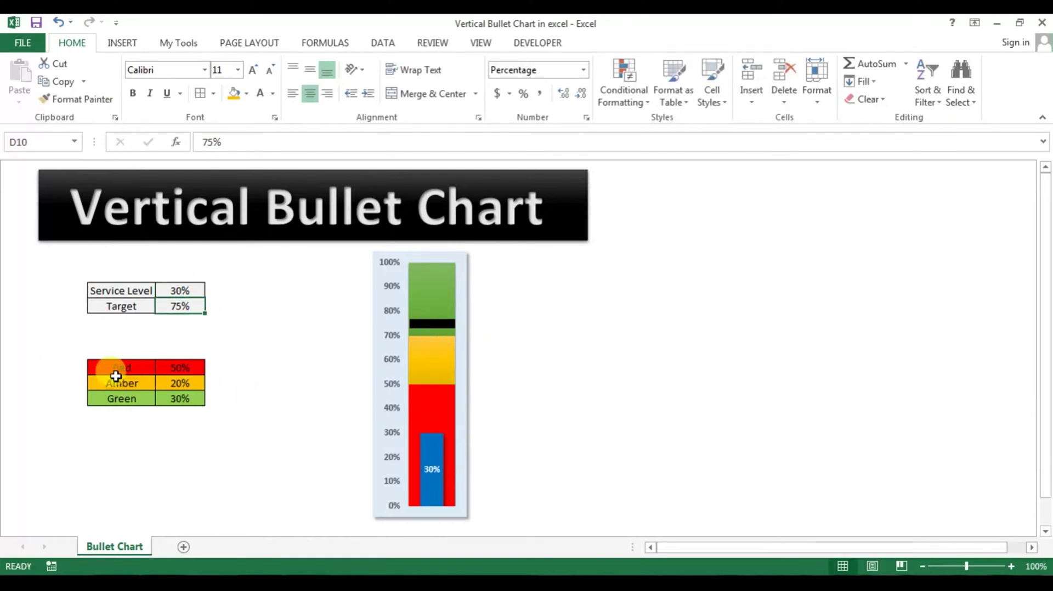
# Step: Try a 60% Service Level, then undo a 72% Target entry back to 75%
pyautogui.moveTo(434, 447)
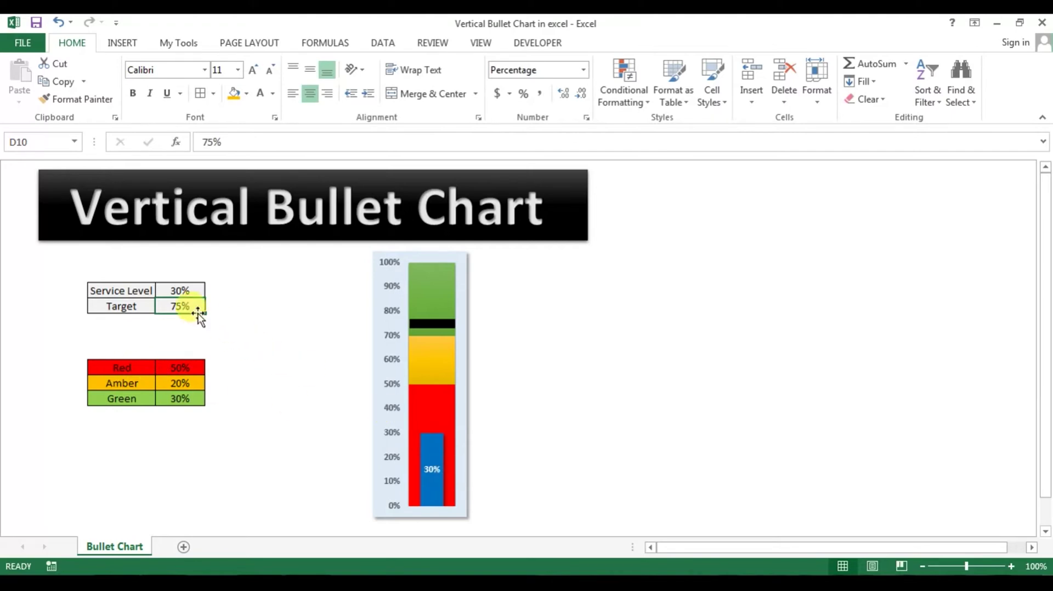
pyautogui.click(189, 292)
pyautogui.write('60')
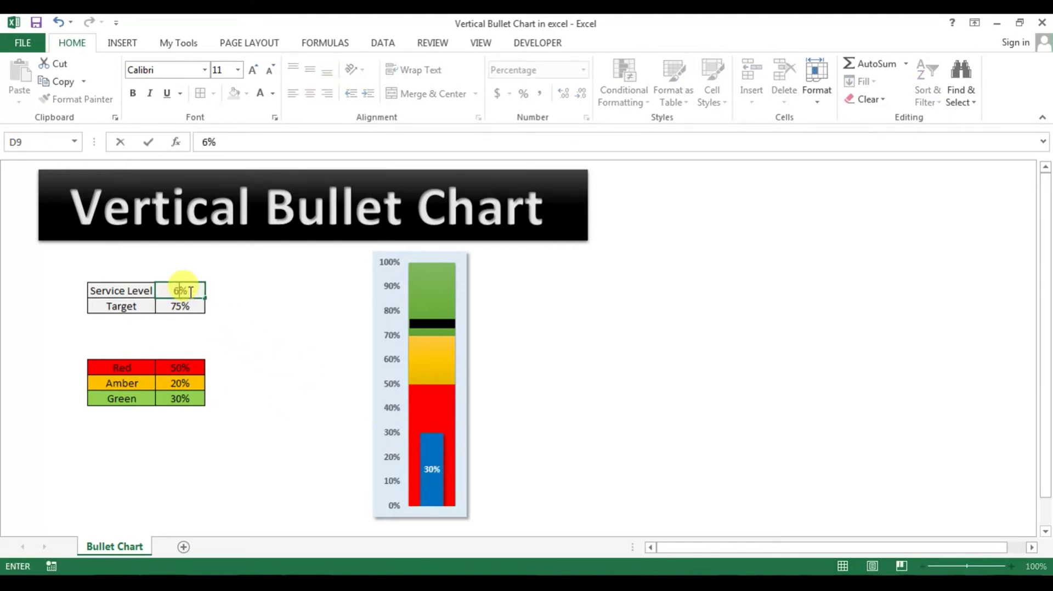
pyautogui.press('Return')
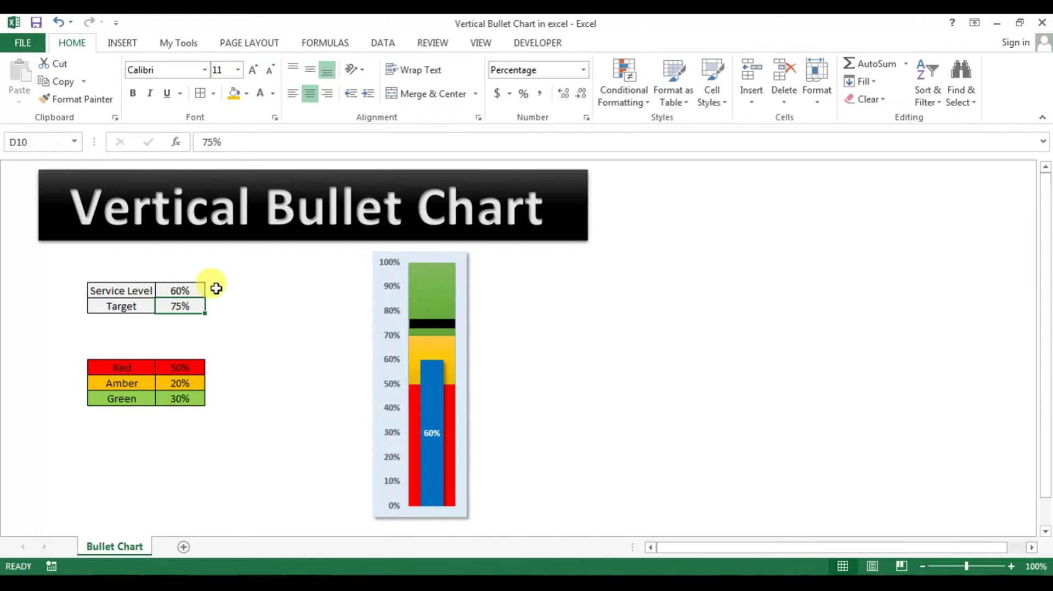
pyautogui.write('72')
pyautogui.press('Return')
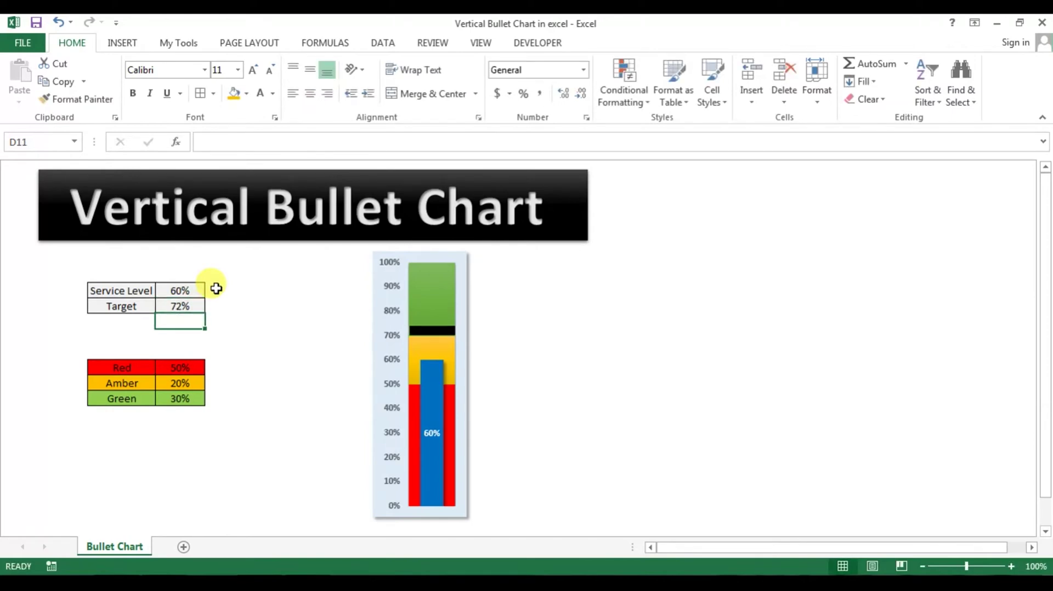
pyautogui.hotkey('ctrl', 'z')
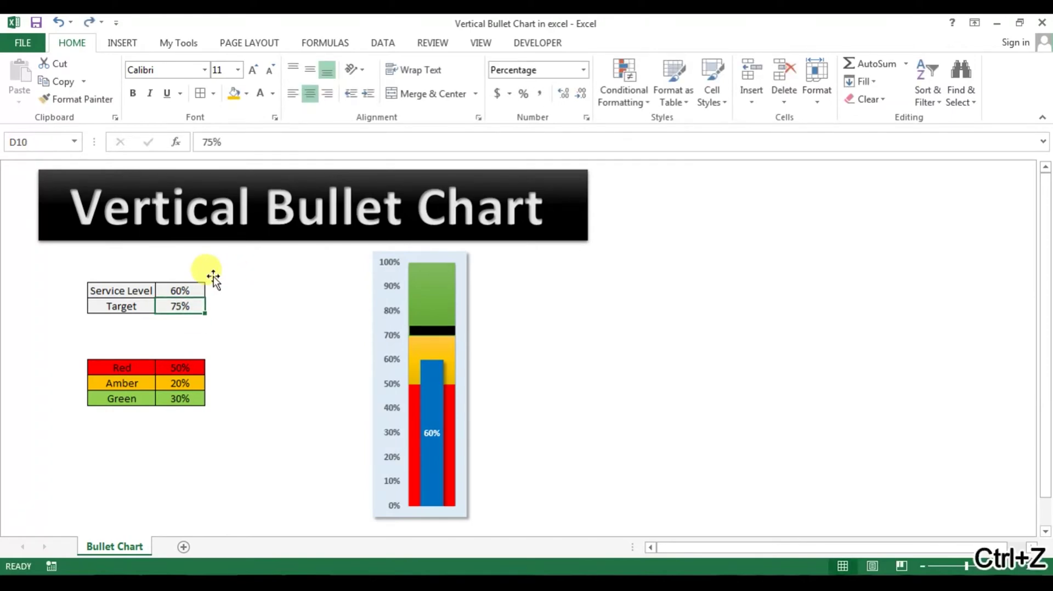
# Step: Enter a 72% Service Level, then settle it at 90%
pyautogui.click(184, 288)
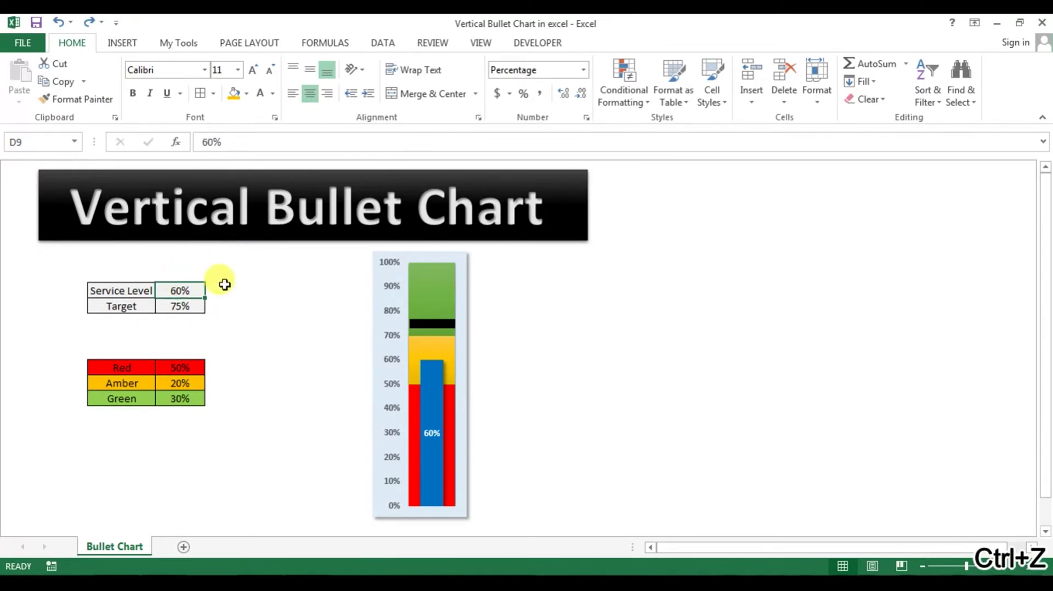
pyautogui.write('72')
pyautogui.press('Return')
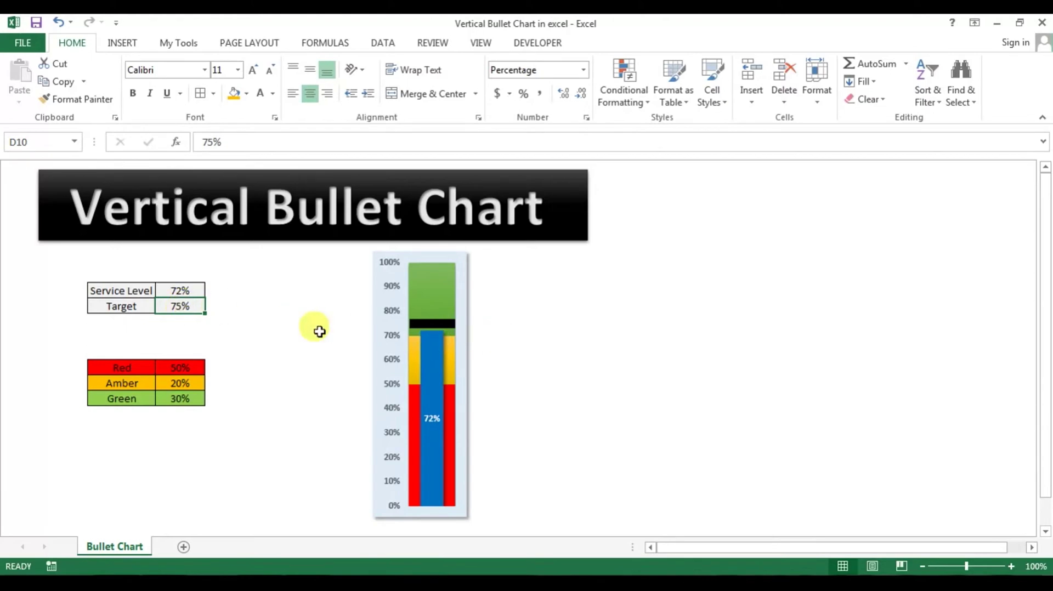
pyautogui.click(182, 291)
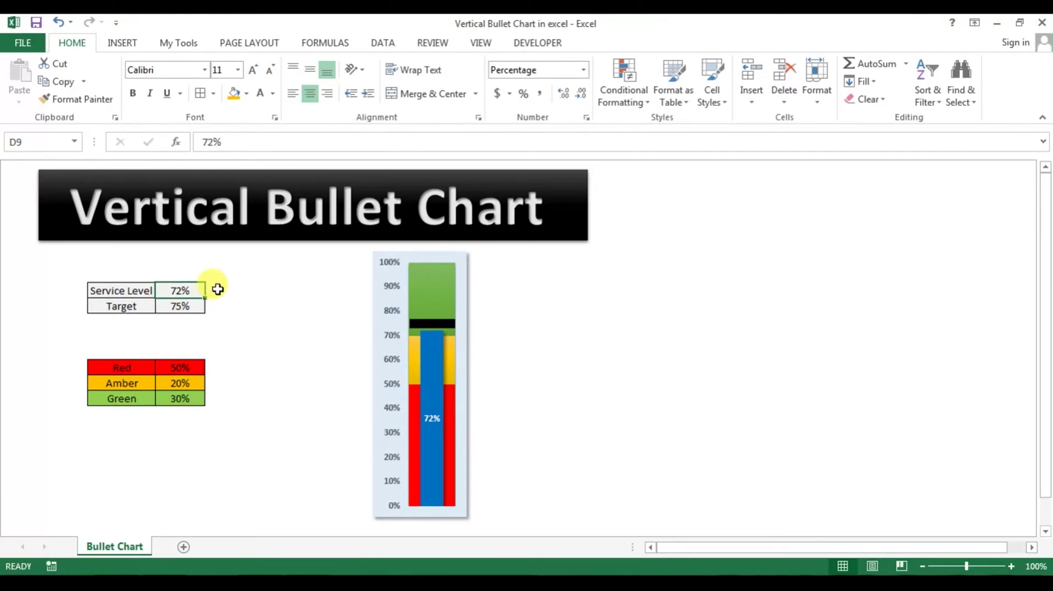
pyautogui.write('90')
pyautogui.press('Return')
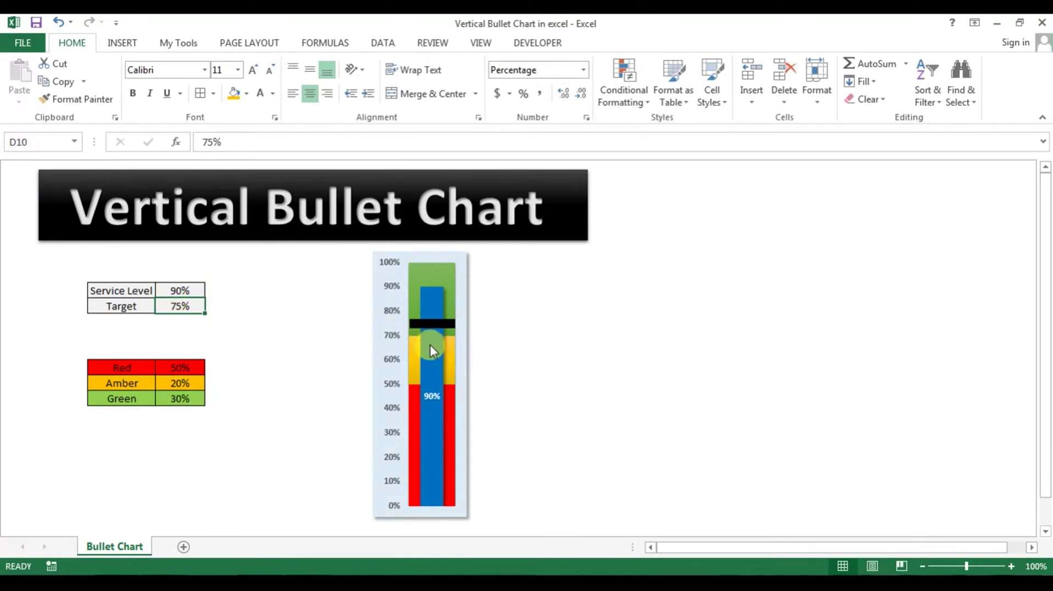
pyautogui.moveTo(439, 314)
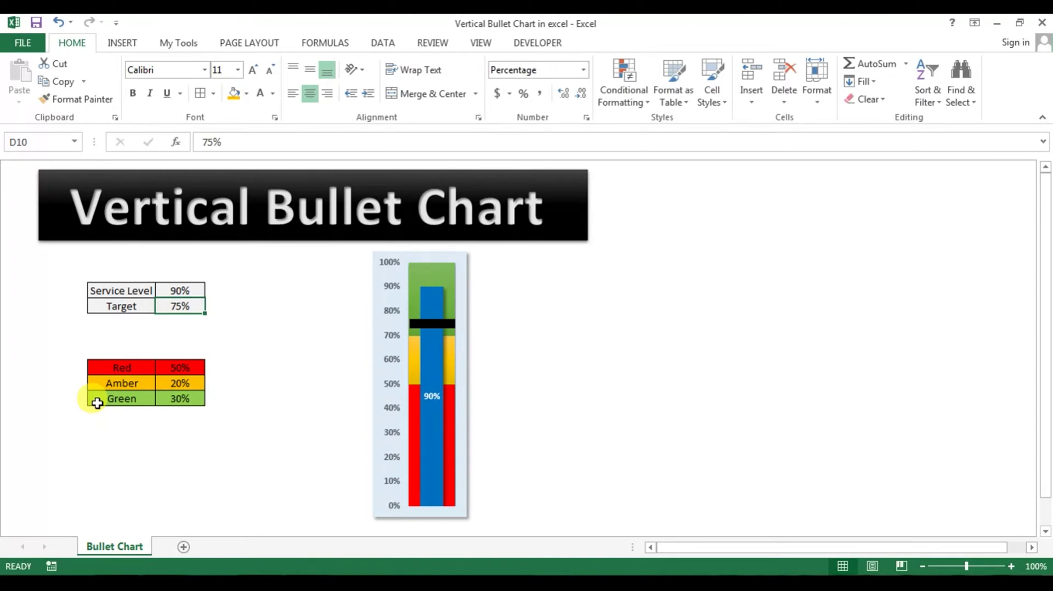
# Step: Copy the Bullet Chart data tables into a new Sheet1 and autofit column A
pyautogui.click(185, 548)
pyautogui.click(130, 547)
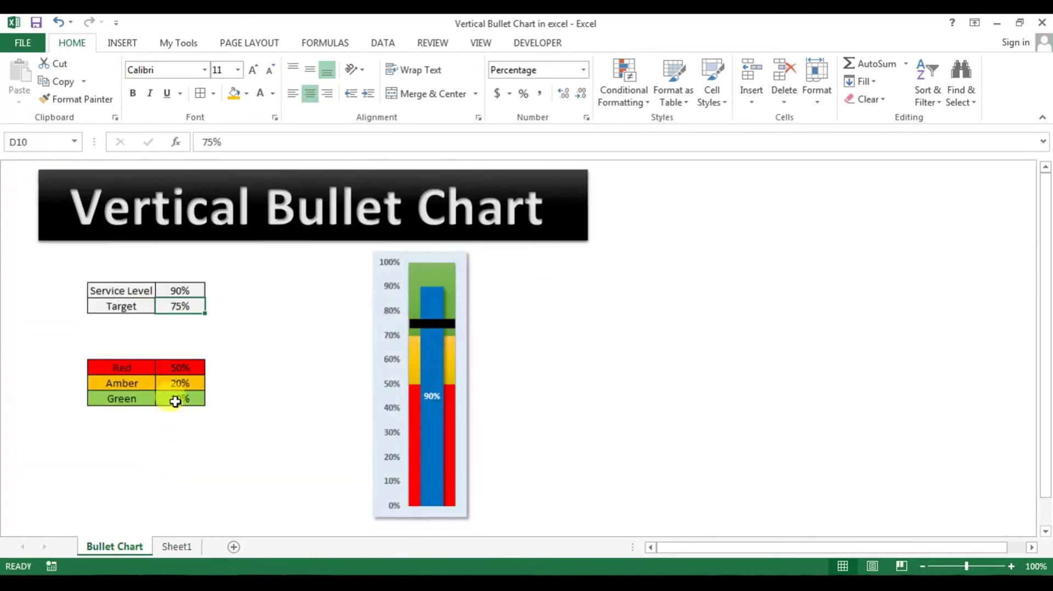
pyautogui.moveTo(117, 292); pyautogui.dragTo(175, 399)
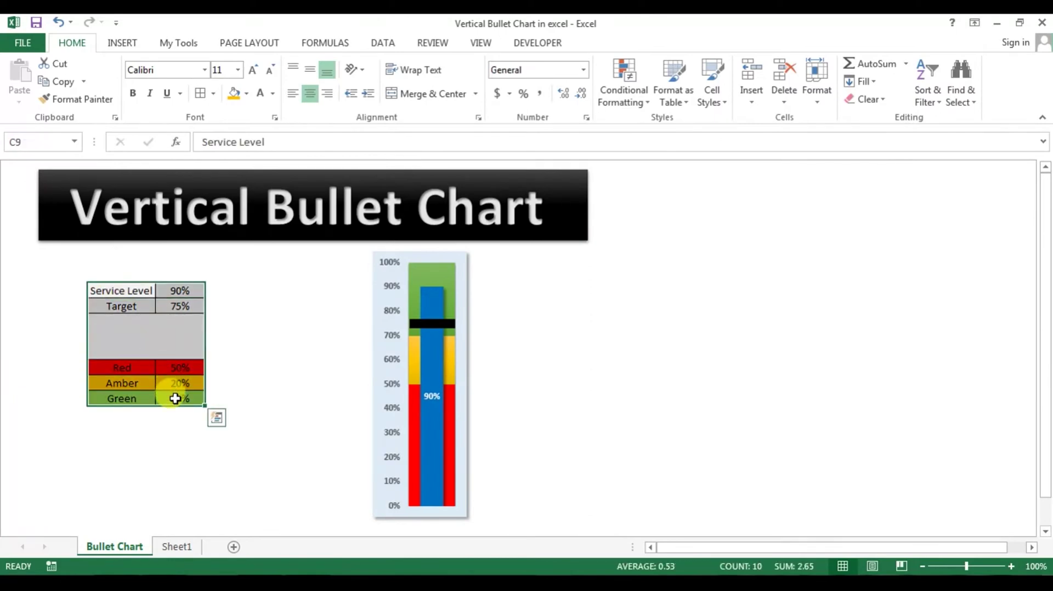
pyautogui.hotkey('ctrl', 'c')
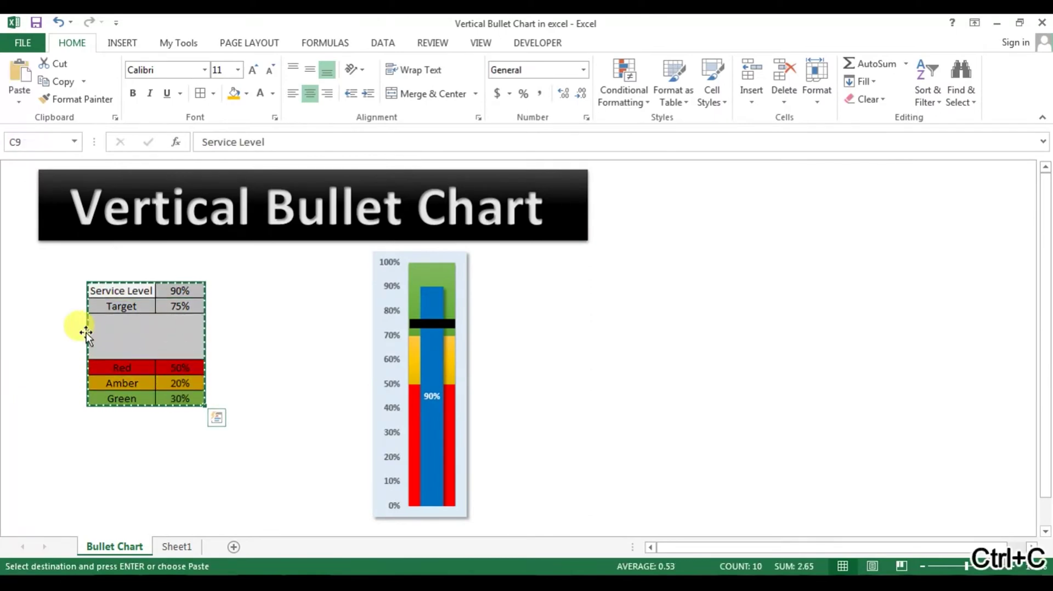
pyautogui.click(181, 547)
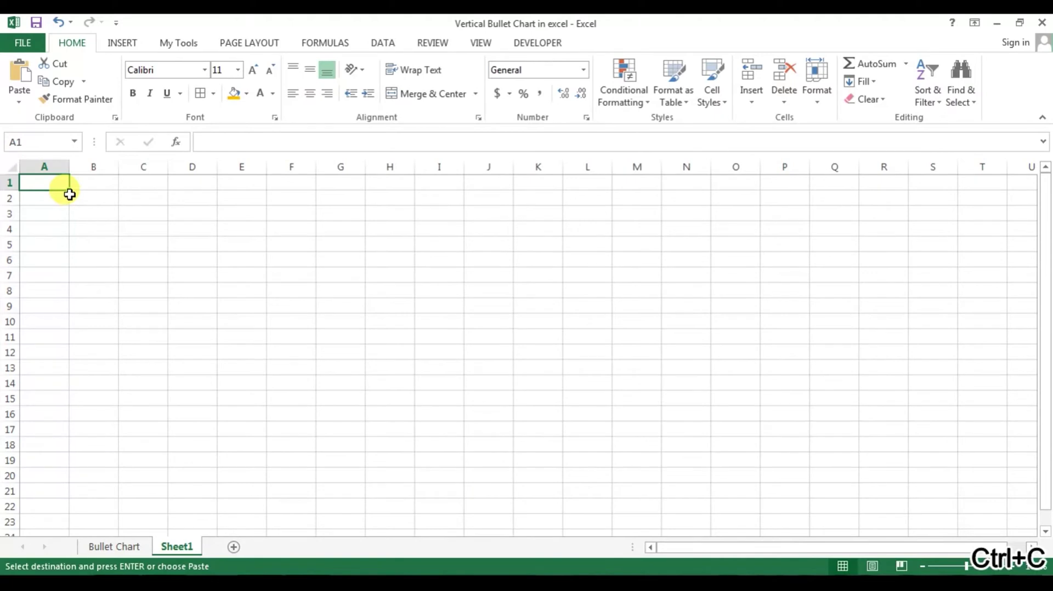
pyautogui.hotkey('ctrl', 'v')
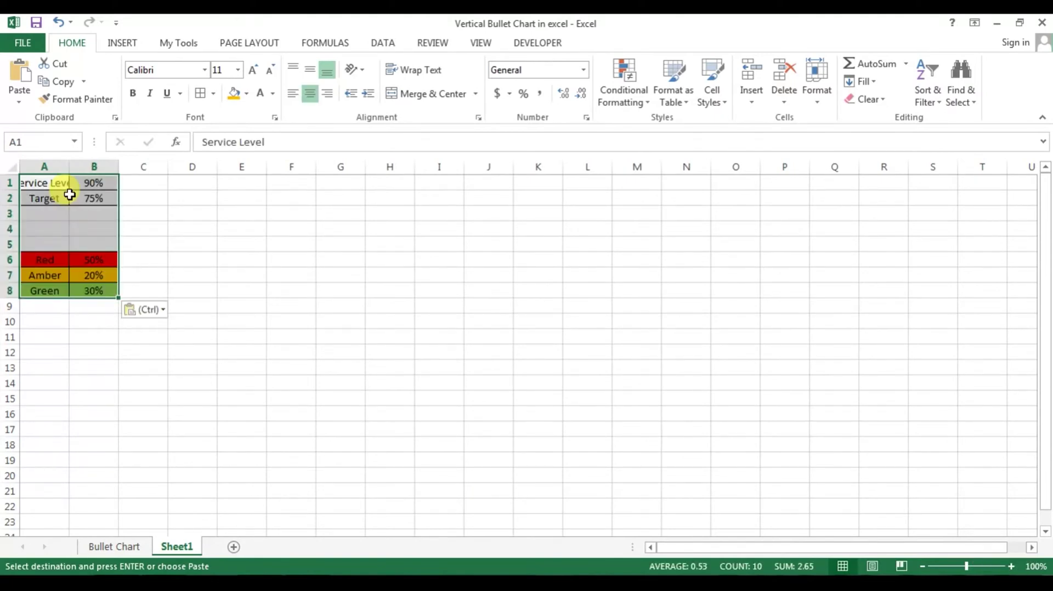
pyautogui.doubleClick(69, 166)
# Step: Paste the Red, Amber and Green labels as values into F1:F3
pyautogui.moveTo(36, 259); pyautogui.dragTo(61, 290)
pyautogui.hotkey('ctrl', 'c')
pyautogui.click(328, 181)
pyautogui.hotkey('alt', 'e')
pyautogui.press('s')
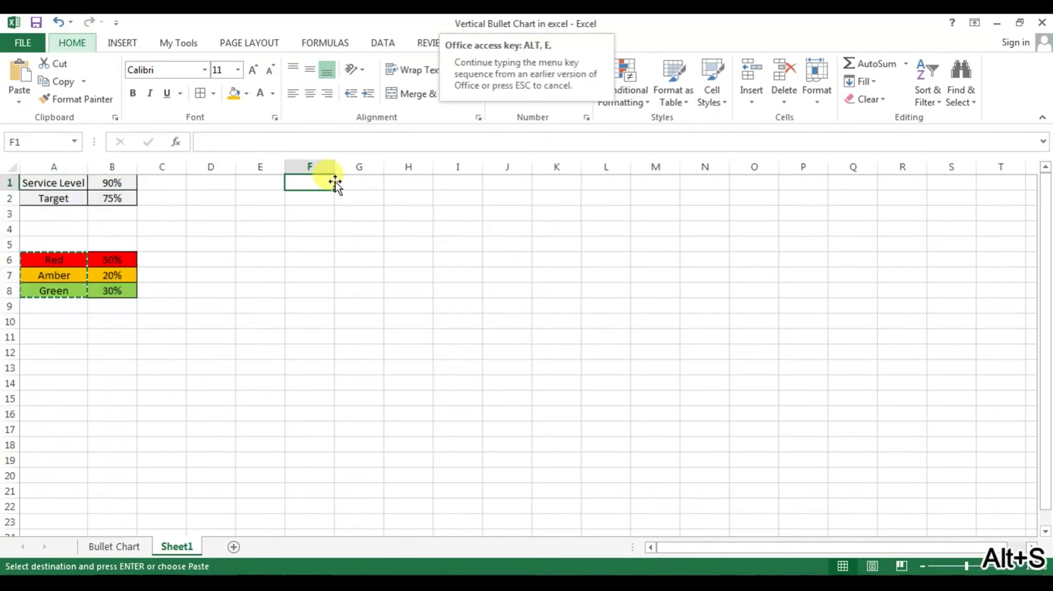
pyautogui.press('v')
pyautogui.press('Return')
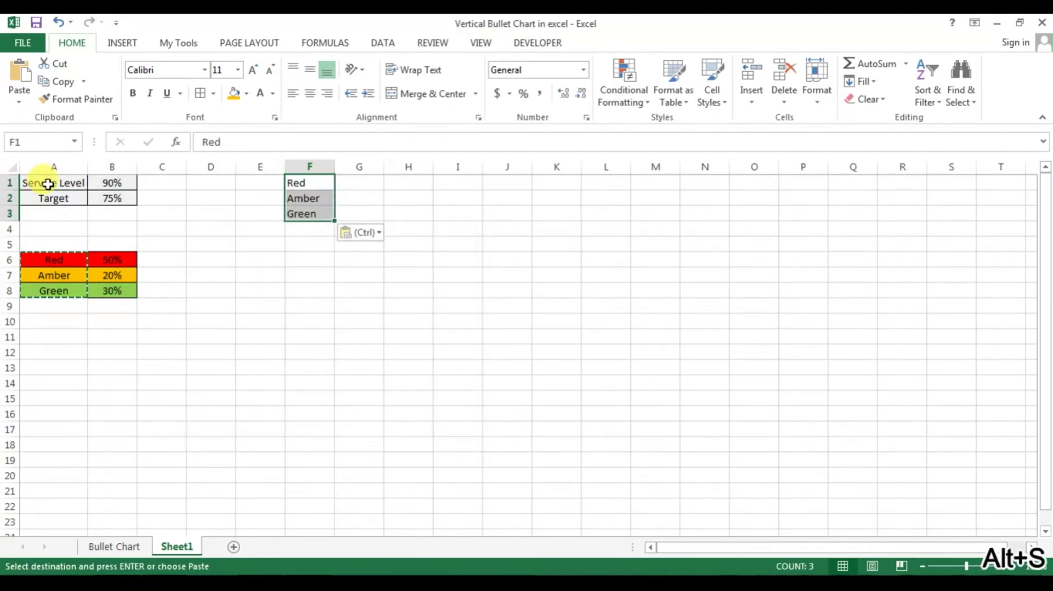
# Step: Paste the Service Level and Target labels as values into F4:F5
pyautogui.moveTo(48, 182); pyautogui.dragTo(52, 198)
pyautogui.hotkey('ctrl', 'c')
pyautogui.click(327, 225)
pyautogui.hotkey('alt', 'e')
pyautogui.press('s')
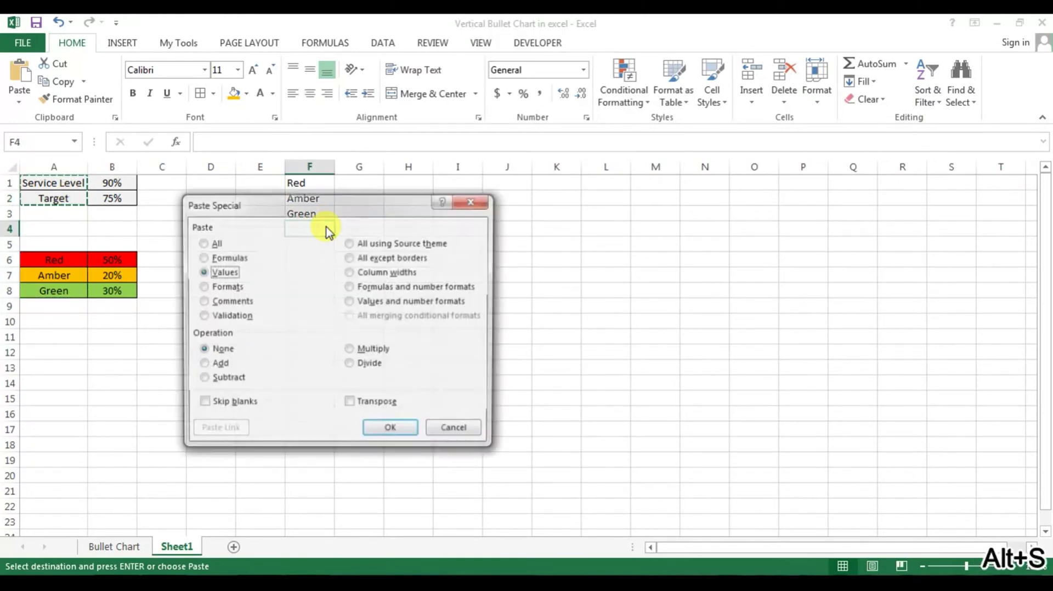
pyautogui.press('v')
pyautogui.press('Return')
pyautogui.press('Escape')
pyautogui.moveTo(116, 182); pyautogui.dragTo(118, 197)
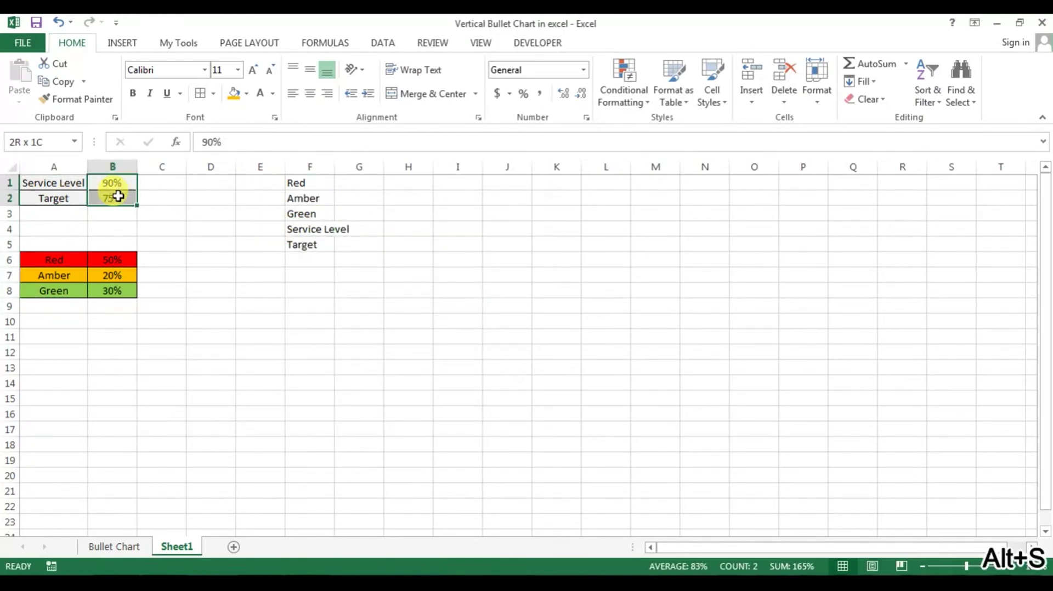
pyautogui.click(123, 259)
# Step: Link G1:G3 to the band values with =B6 filled down (50%, 20%, 30%)
pyautogui.click(370, 181)
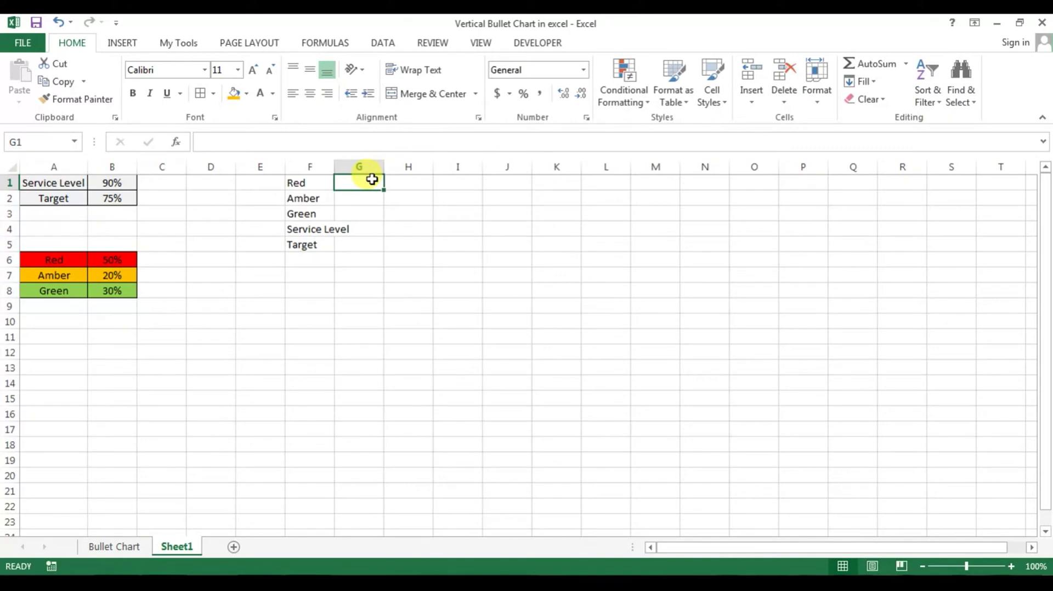
pyautogui.write('=')
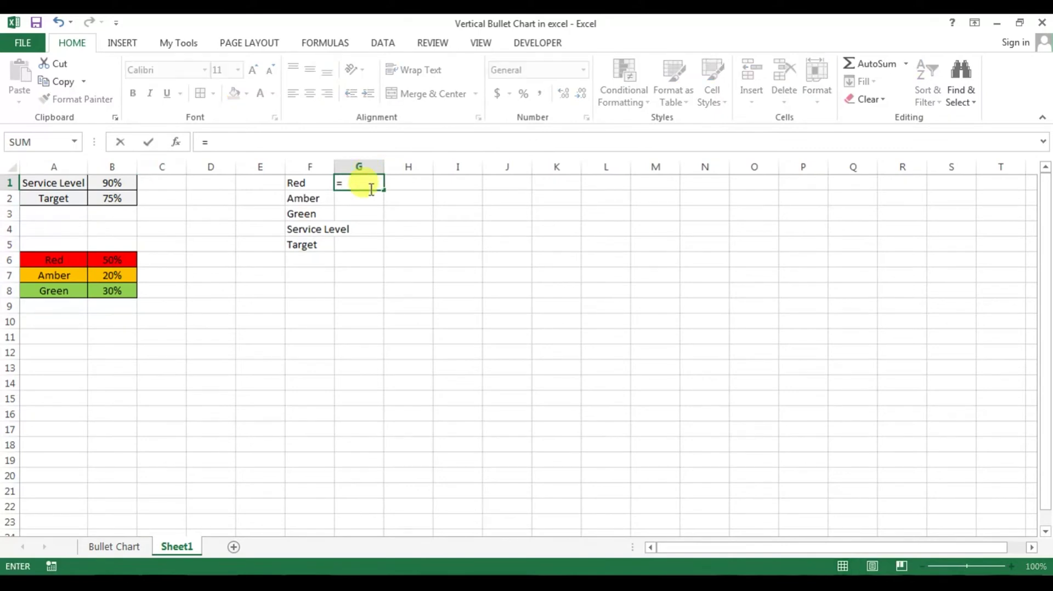
pyautogui.click(113, 257)
pyautogui.hotkey('ctrl', 'Return')
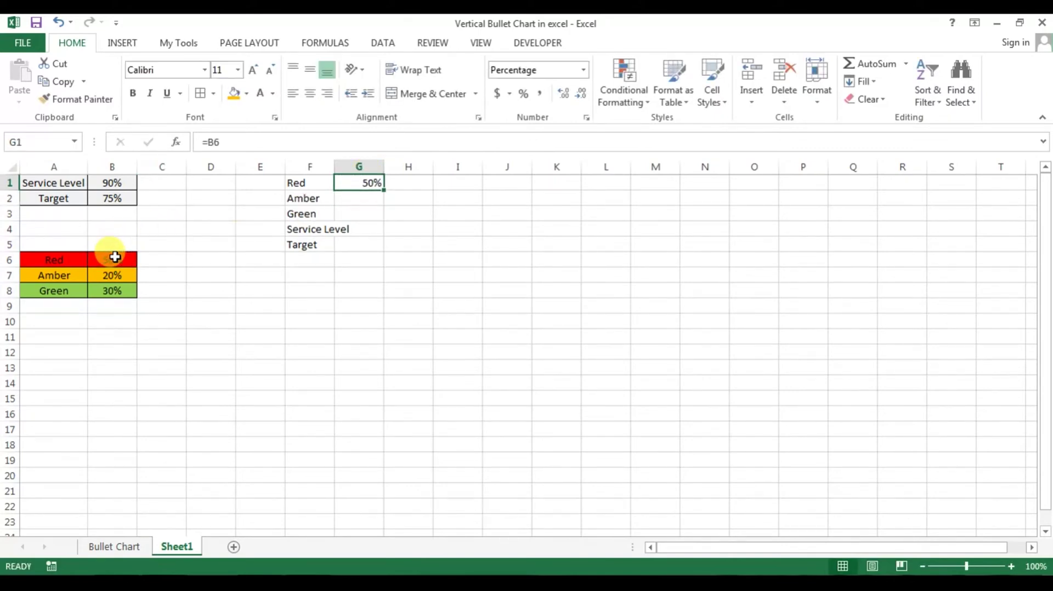
pyautogui.hotkey('shift', 'Down')
pyautogui.hotkey('shift', 'Down')
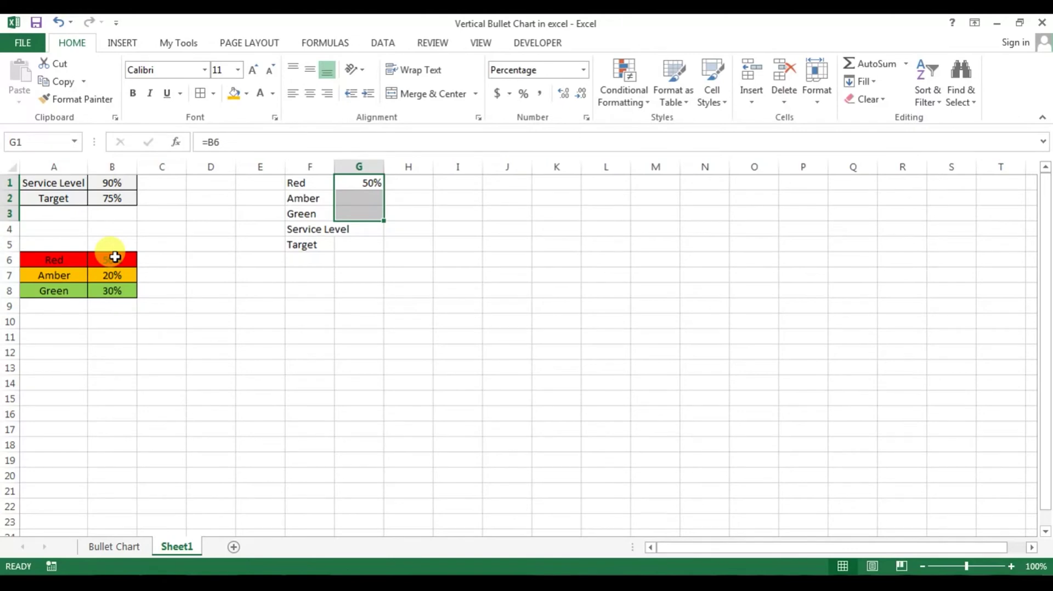
pyautogui.hotkey('ctrl', 'd')
# Step: Enter =B1 in G4 to link the 90% Service Level
pyautogui.press('Down')
pyautogui.press('Down')
pyautogui.press('Down')
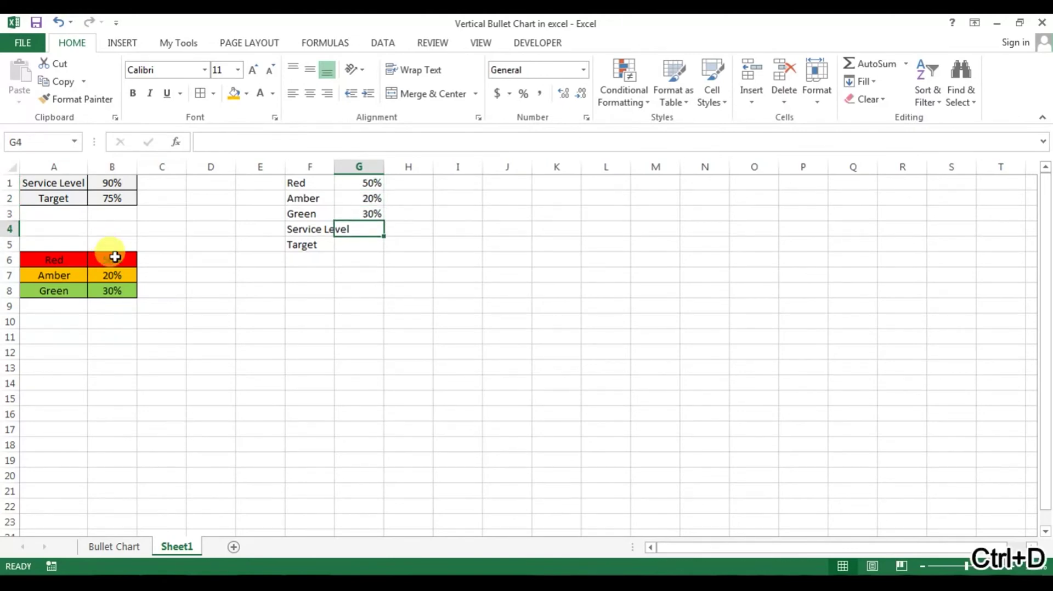
pyautogui.write('=')
pyautogui.press('Up')
pyautogui.press('Left')
pyautogui.press('Left')
pyautogui.press('Left')
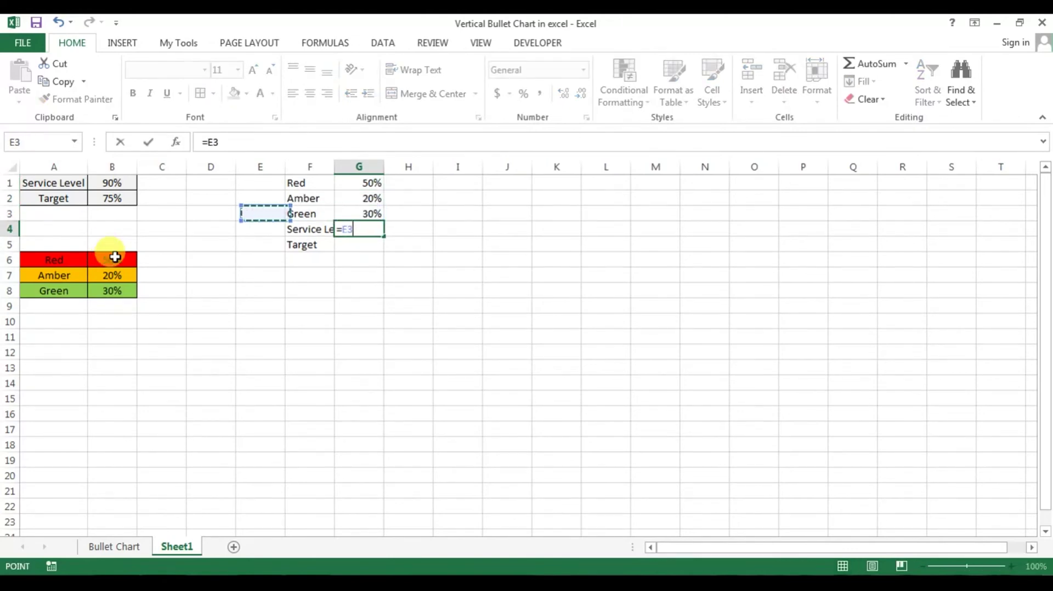
pyautogui.press('Up')
pyautogui.press('Up')
pyautogui.press('Left')
pyautogui.press('Left')
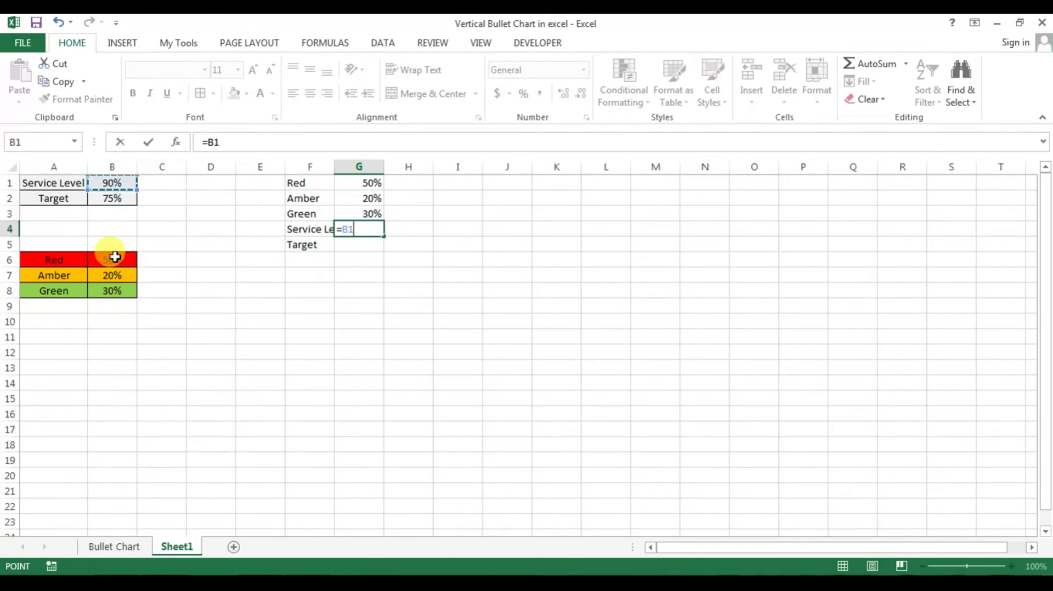
pyautogui.press('Return')
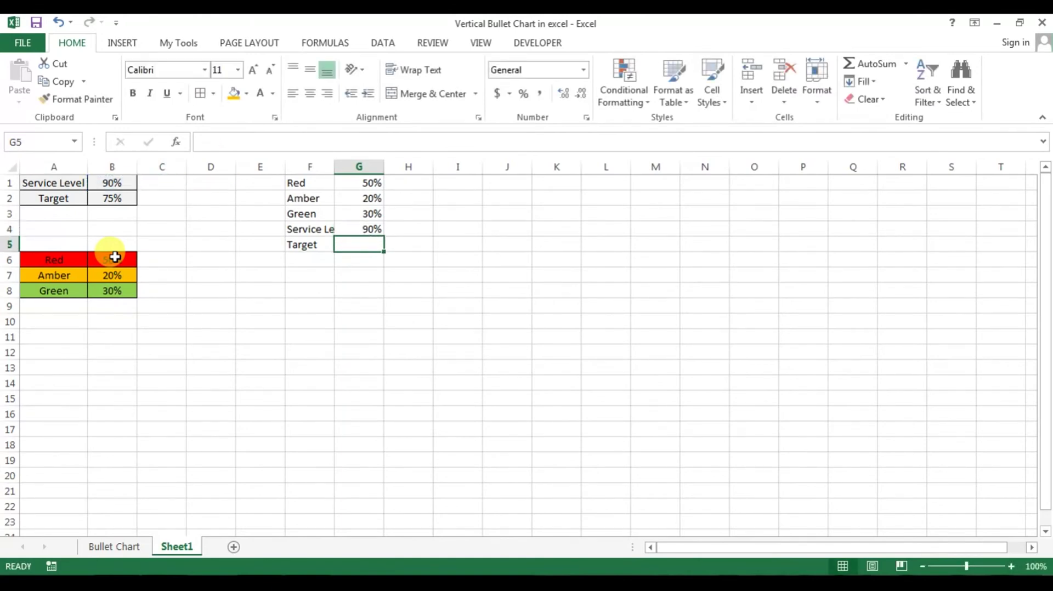
# Step: Fill the link down to G5 for the 75% Target and autofit column F
pyautogui.press('Up')
pyautogui.hotkey('shift', 'Down')
pyautogui.hotkey('ctrl', 'd')
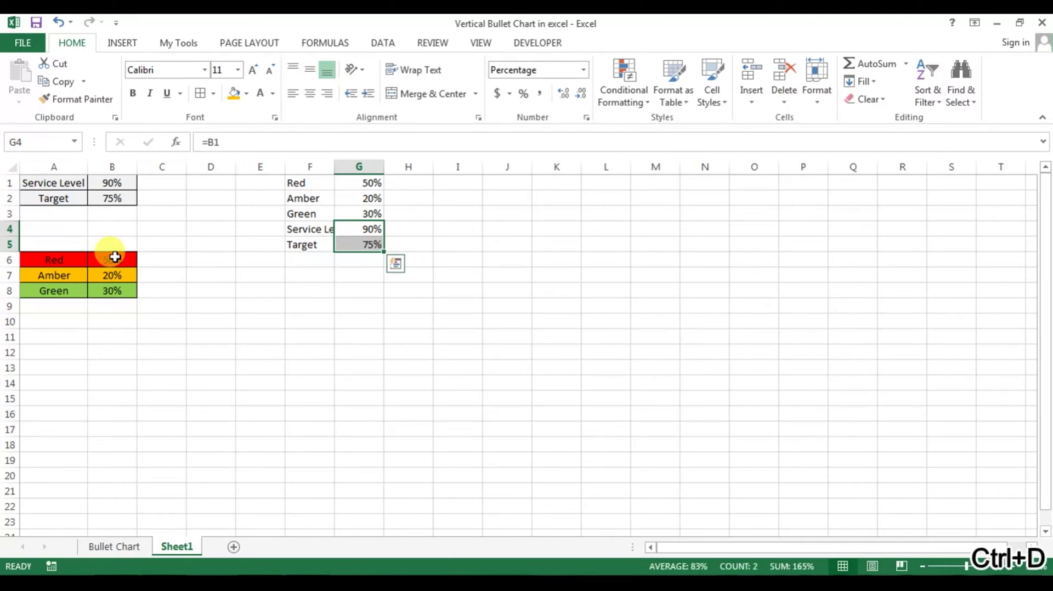
pyautogui.press('Down')
pyautogui.press('Left')
pyautogui.press('Right')
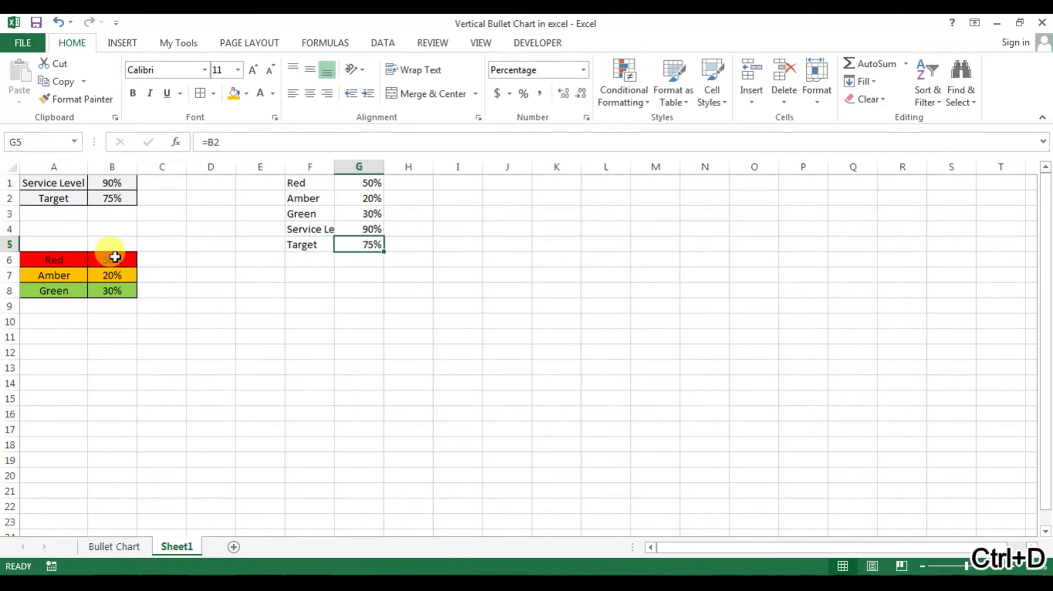
pyautogui.doubleClick(334, 166)
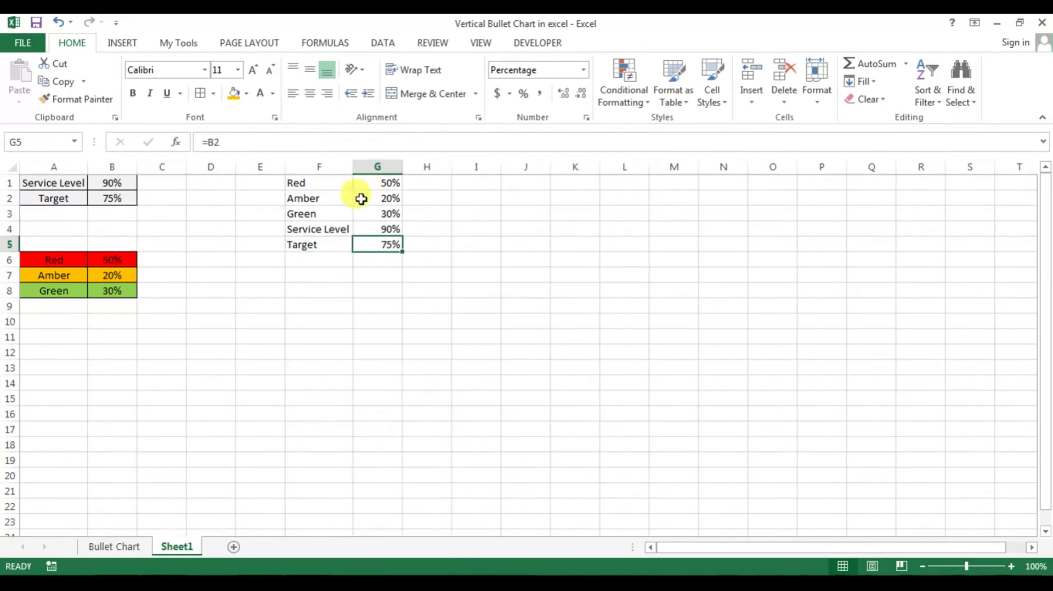
pyautogui.moveTo(324, 184); pyautogui.dragTo(382, 256)
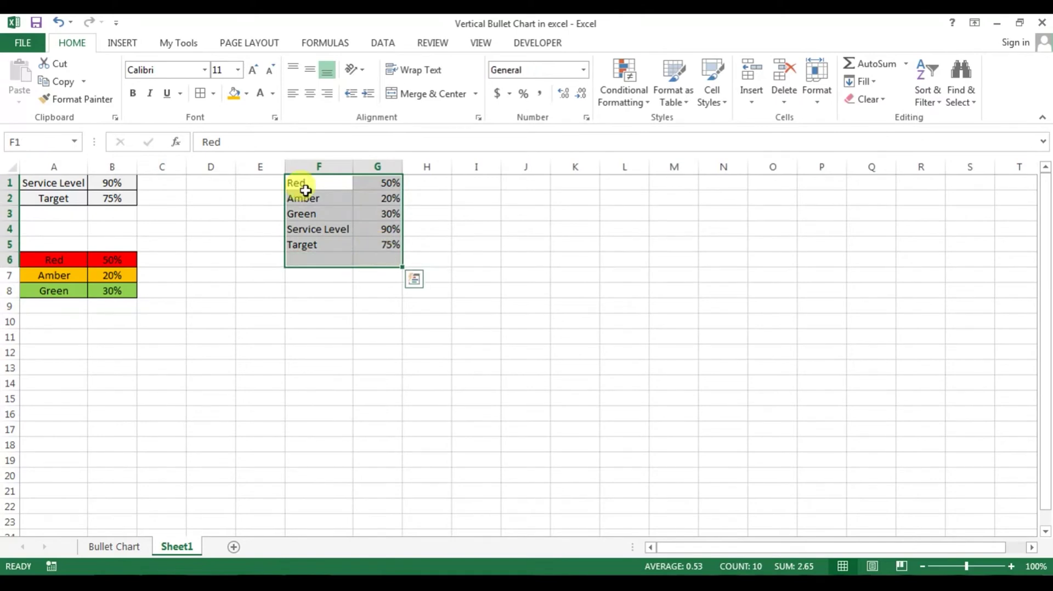
# Step: Insert a Stacked Column chart of F1:G5 and move it below the data table
pyautogui.moveTo(306, 182); pyautogui.dragTo(363, 239)
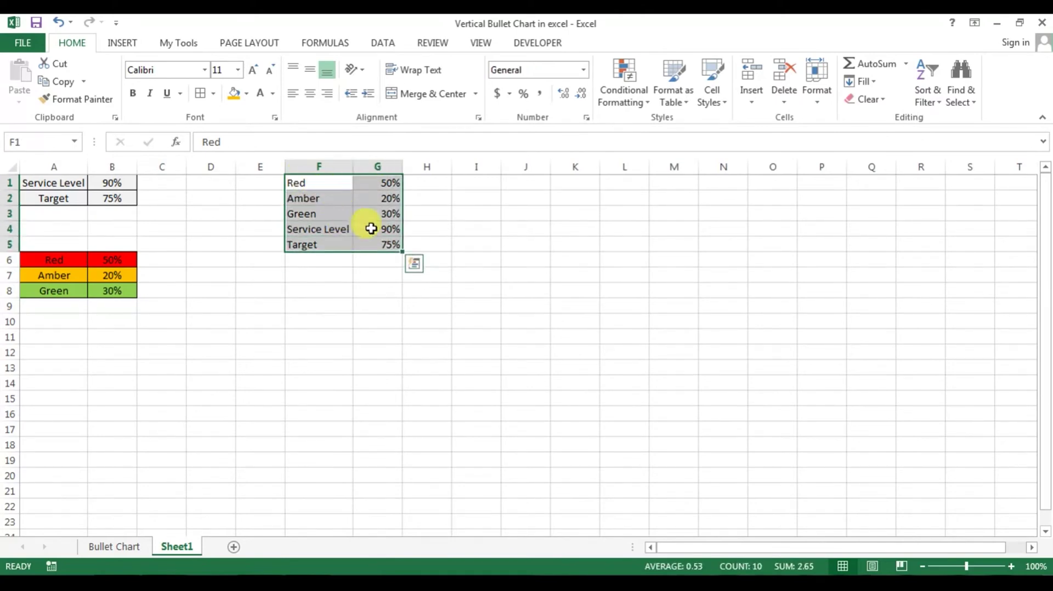
pyautogui.click(132, 45)
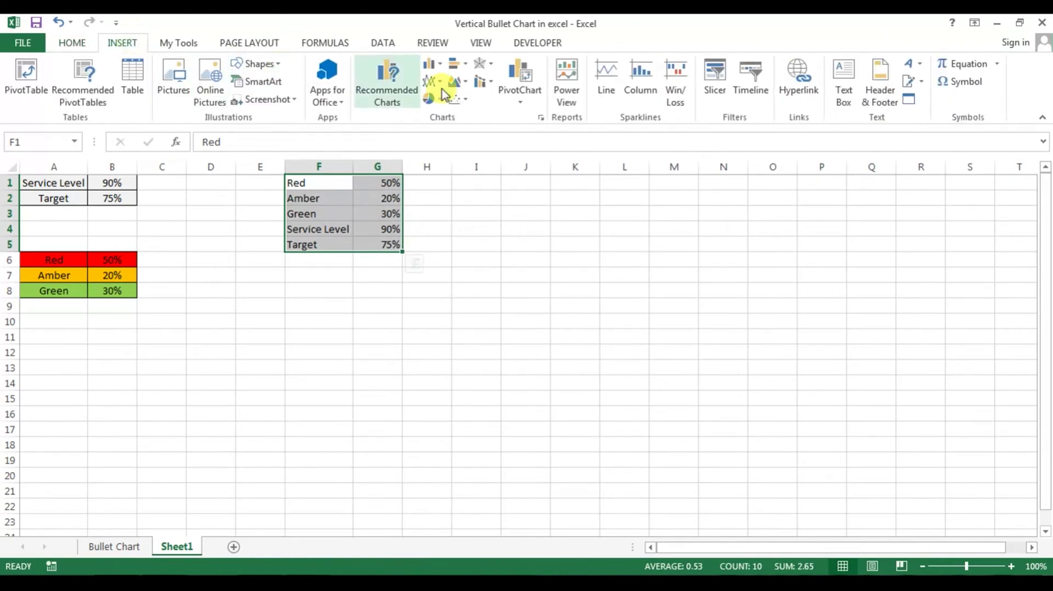
pyautogui.click(441, 65)
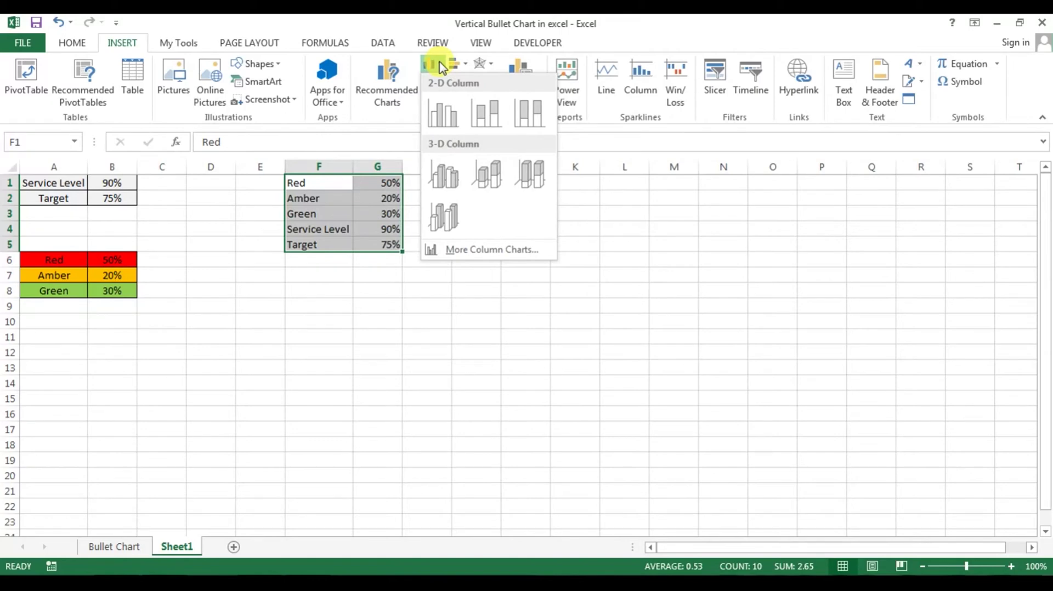
pyautogui.click(485, 118)
pyautogui.moveTo(478, 271); pyautogui.dragTo(387, 304)
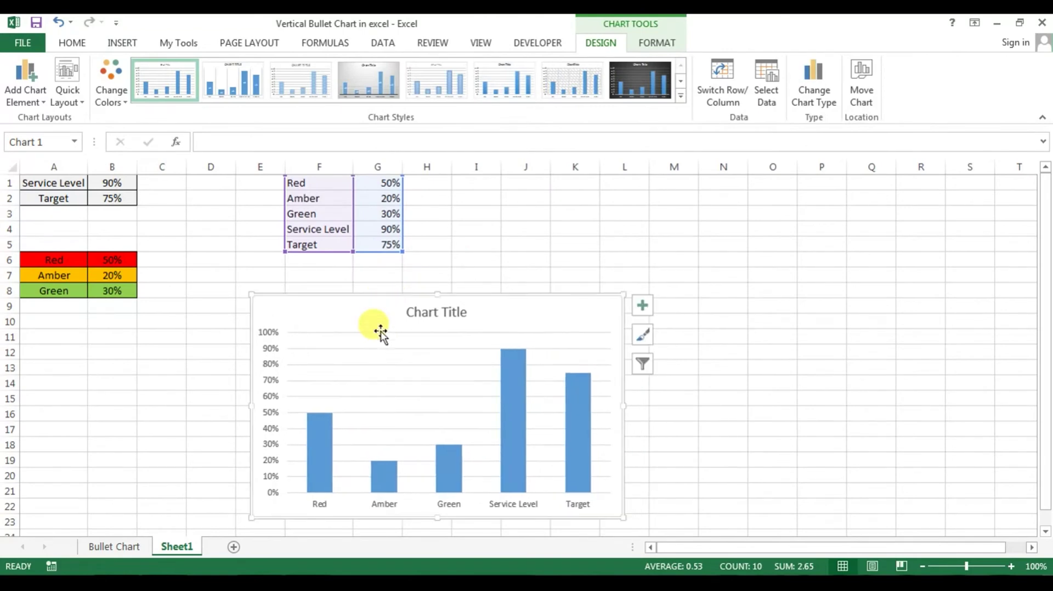
pyautogui.rightClick(397, 347)
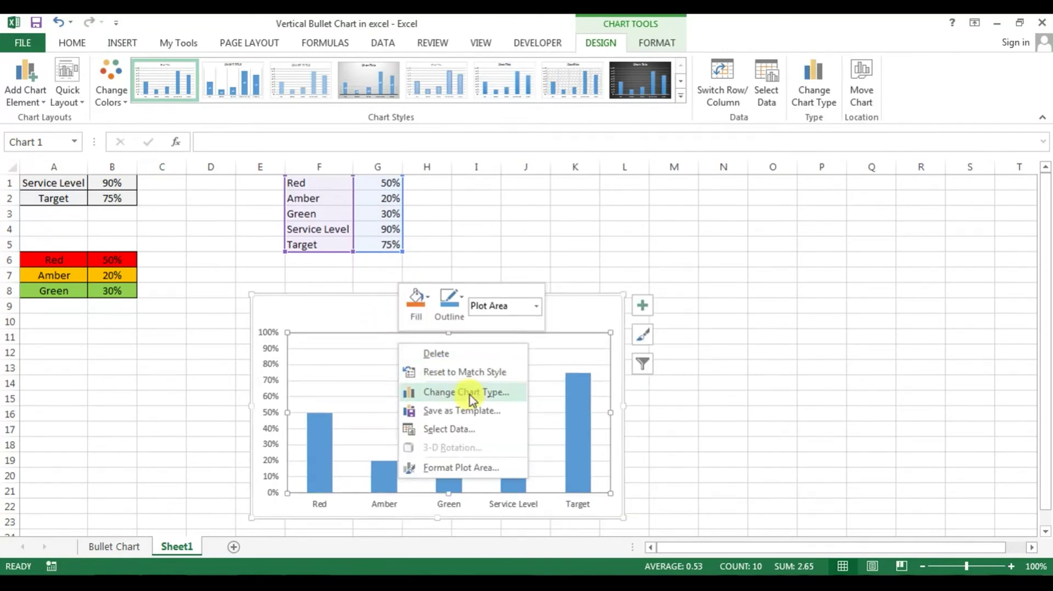
# Step: Switch Row/Column in Select Data so the five values become separate stacked series
pyautogui.click(463, 432)
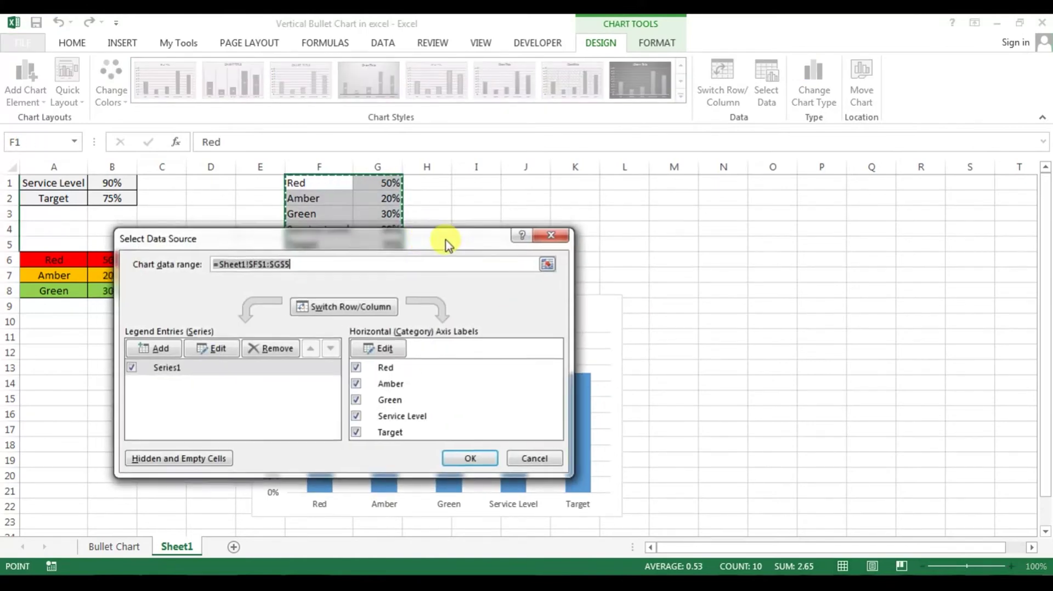
pyautogui.moveTo(444, 235); pyautogui.dragTo(804, 167)
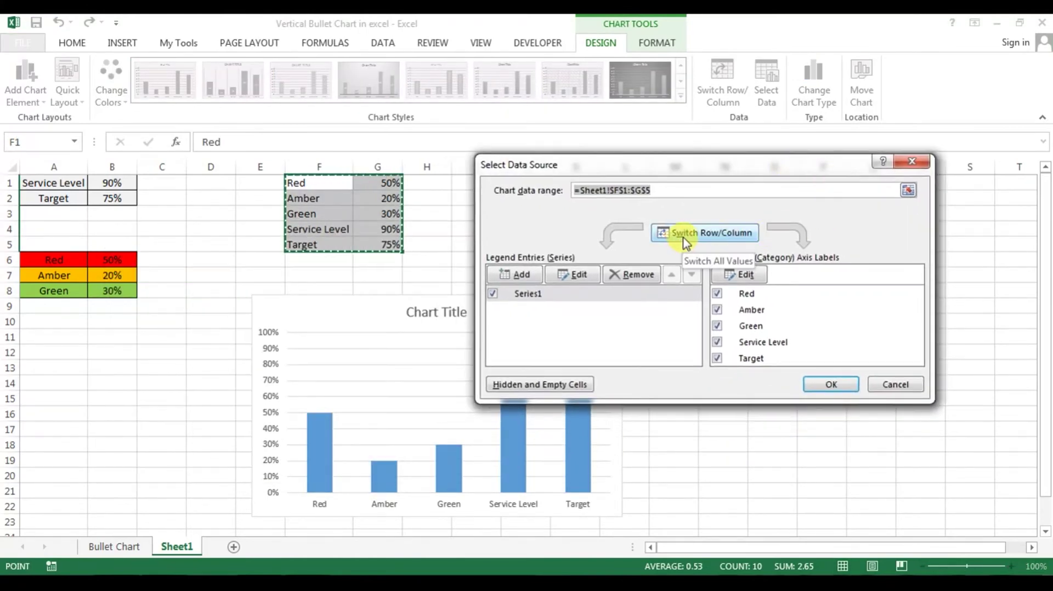
pyautogui.click(728, 242)
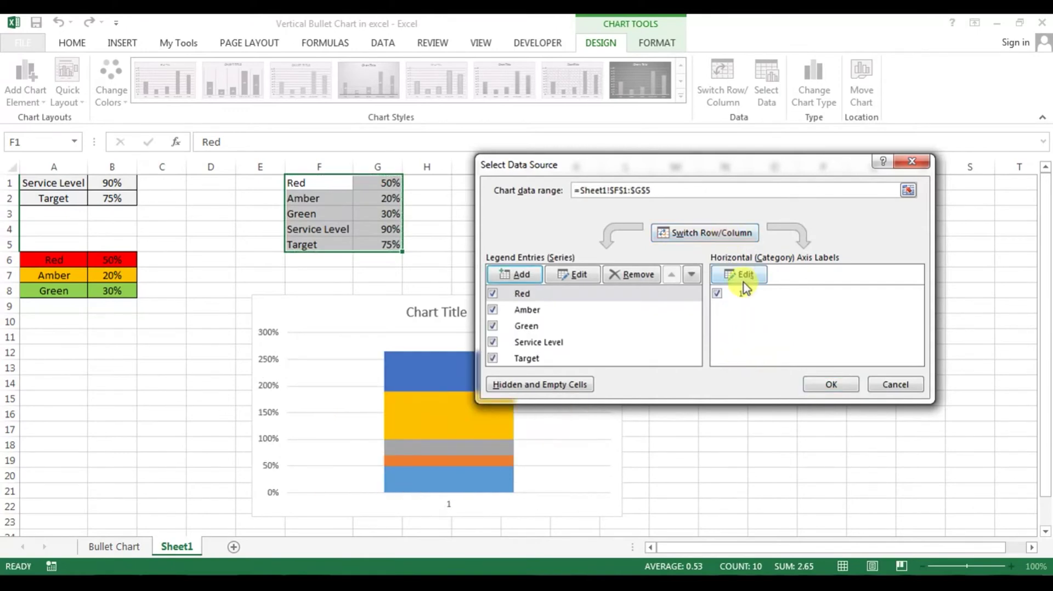
pyautogui.click(831, 384)
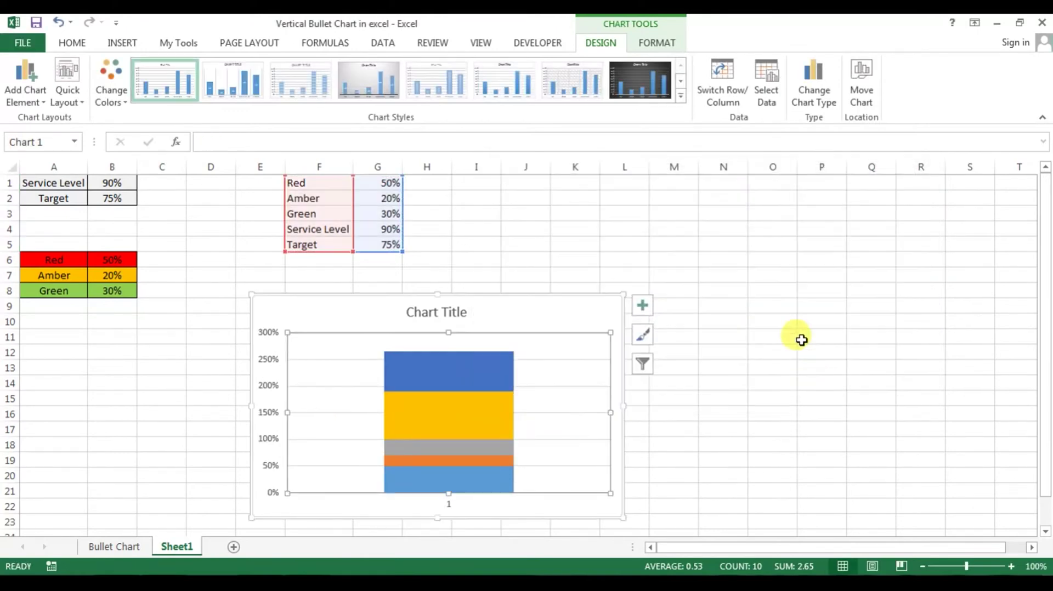
# Step: Narrow the chart's sides and extend its top and bottom edges into a tall box
pyautogui.click(570, 301)
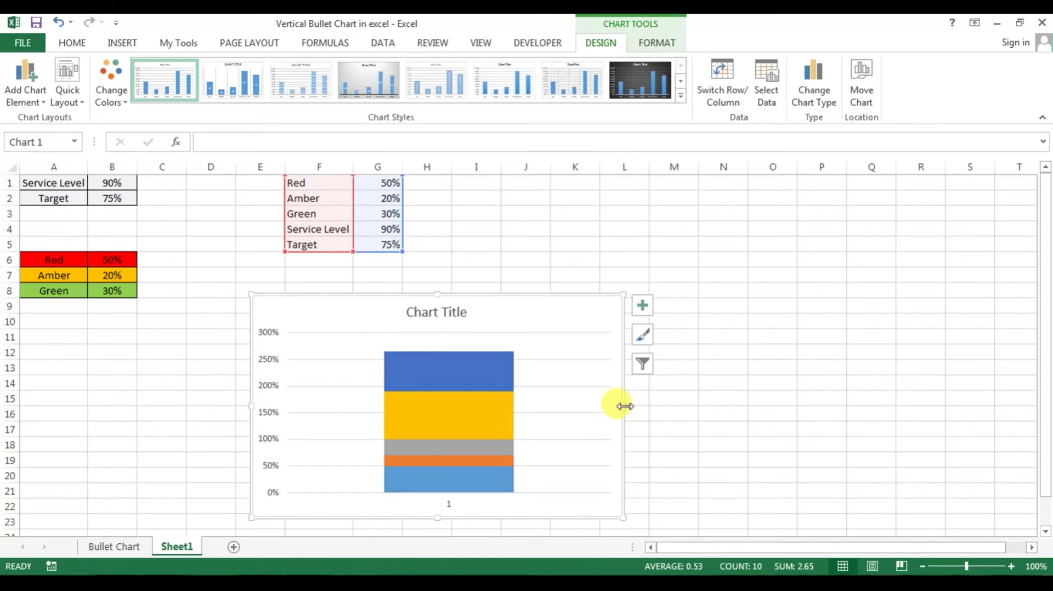
pyautogui.moveTo(611, 405); pyautogui.dragTo(410, 417)
pyautogui.moveTo(328, 292); pyautogui.dragTo(329, 259)
pyautogui.moveTo(330, 518); pyautogui.dragTo(329, 533)
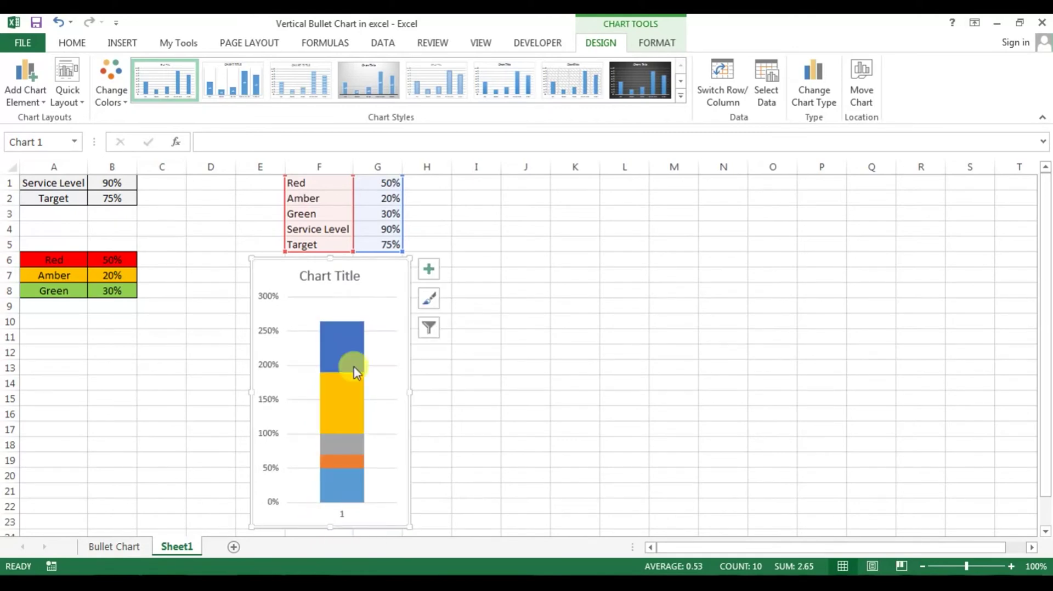
pyautogui.moveTo(370, 258); pyautogui.dragTo(369, 265)
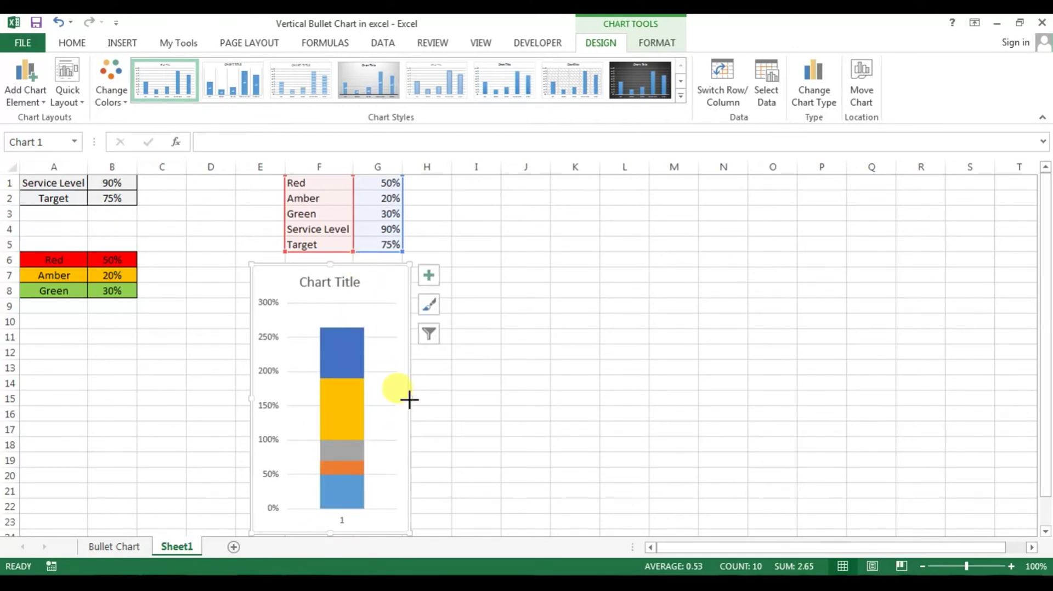
pyautogui.moveTo(409, 399); pyautogui.dragTo(400, 397)
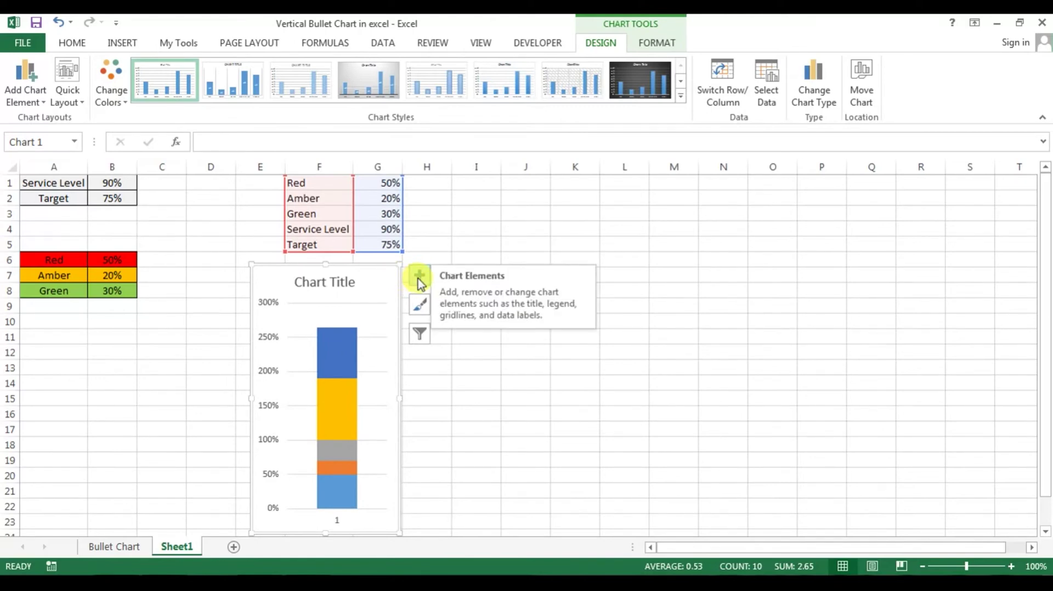
# Step: Uncheck Chart Title and Gridlines, then delete the horizontal category axis
pyautogui.click(420, 280)
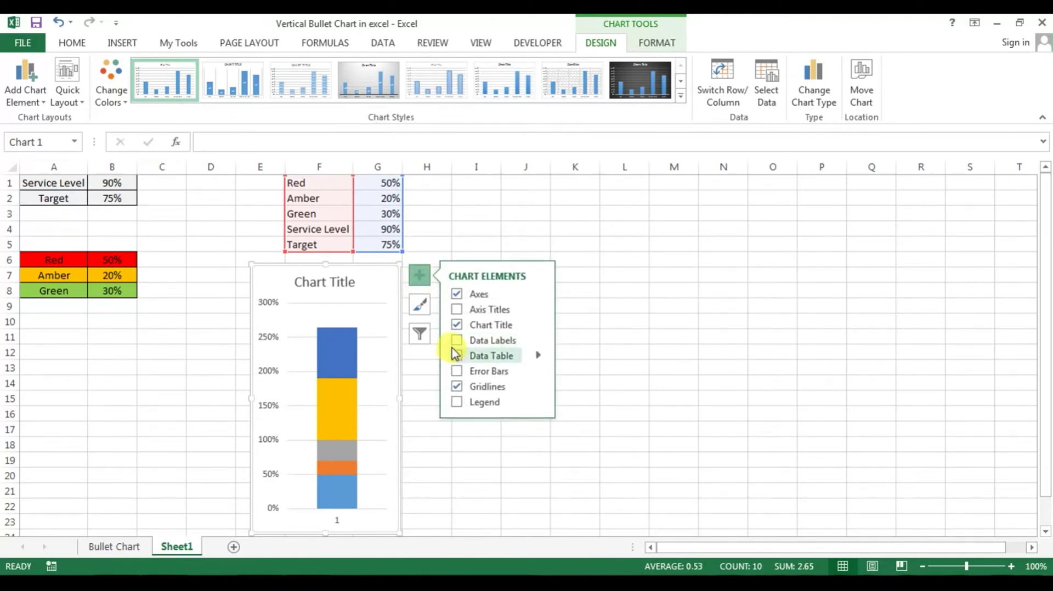
pyautogui.click(457, 340)
pyautogui.click(456, 325)
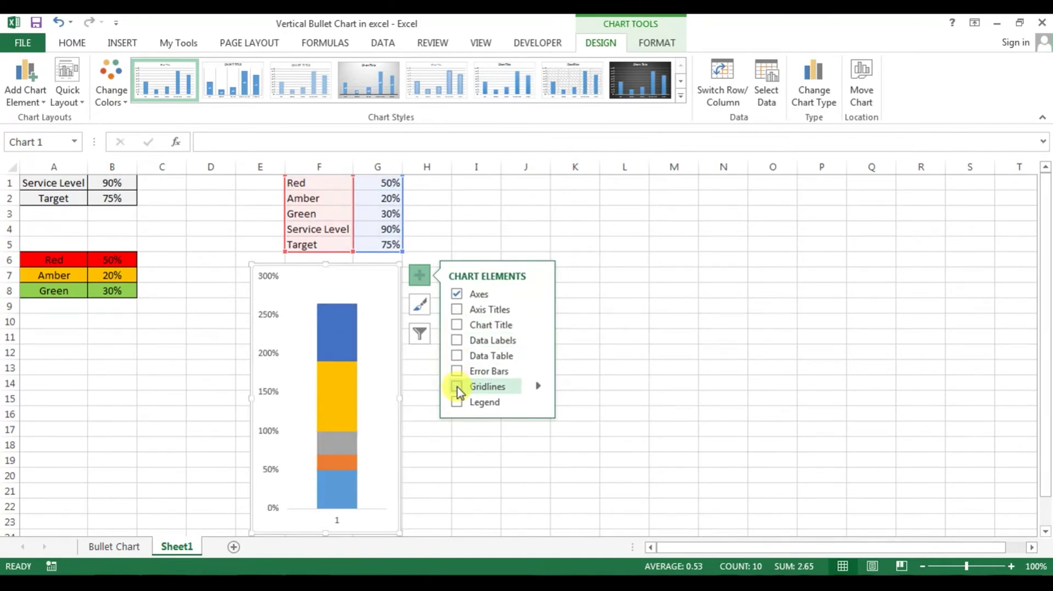
pyautogui.click(621, 352)
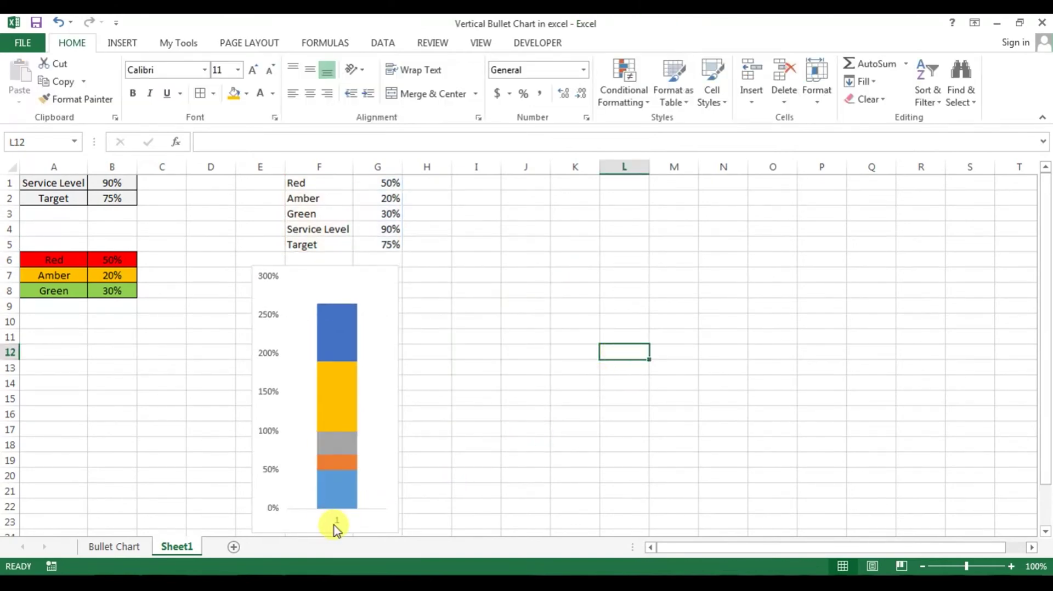
pyautogui.click(338, 524)
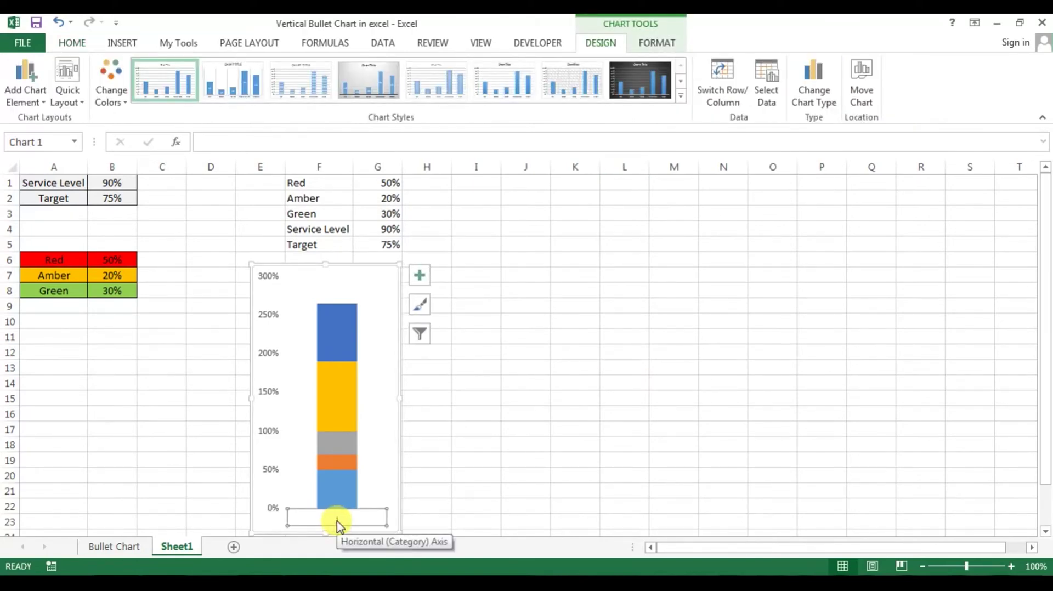
pyautogui.press('Delete')
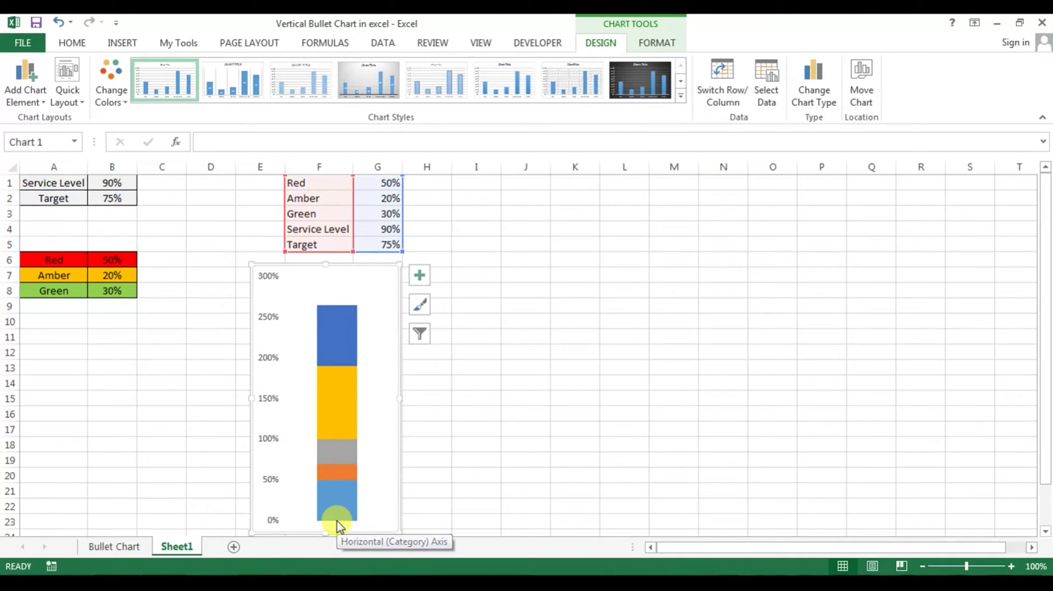
pyautogui.click(486, 431)
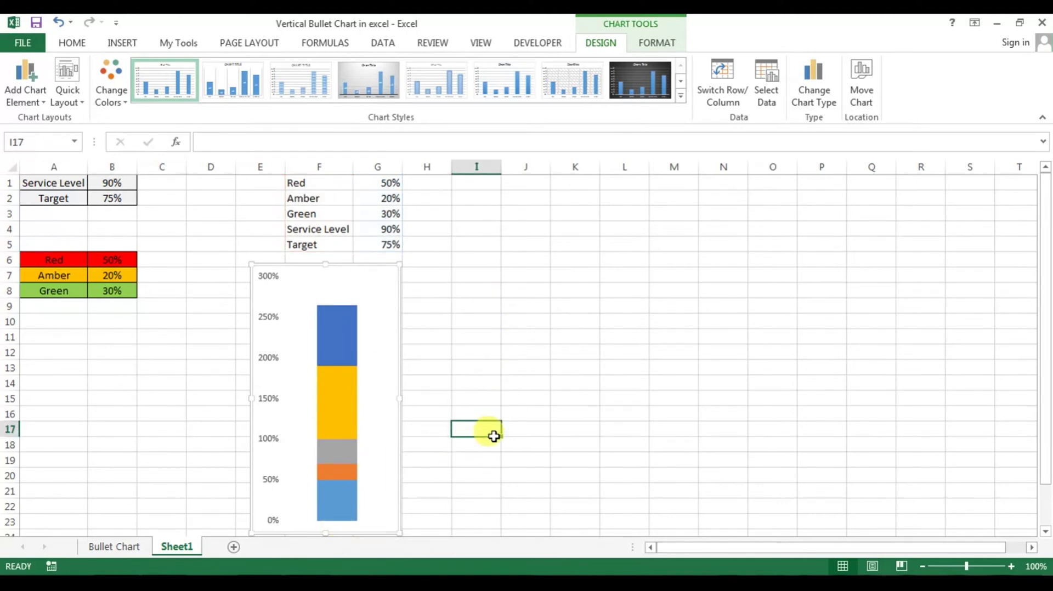
# Step: Fill the Red series band with pure red, replacing a trial orange preset style
pyautogui.click(339, 505)
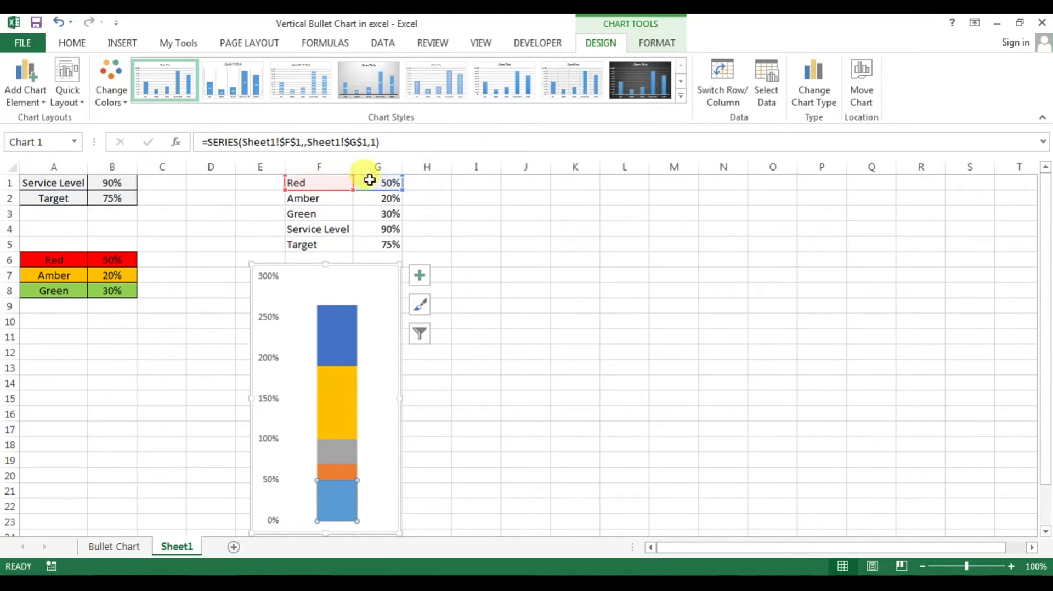
pyautogui.click(656, 43)
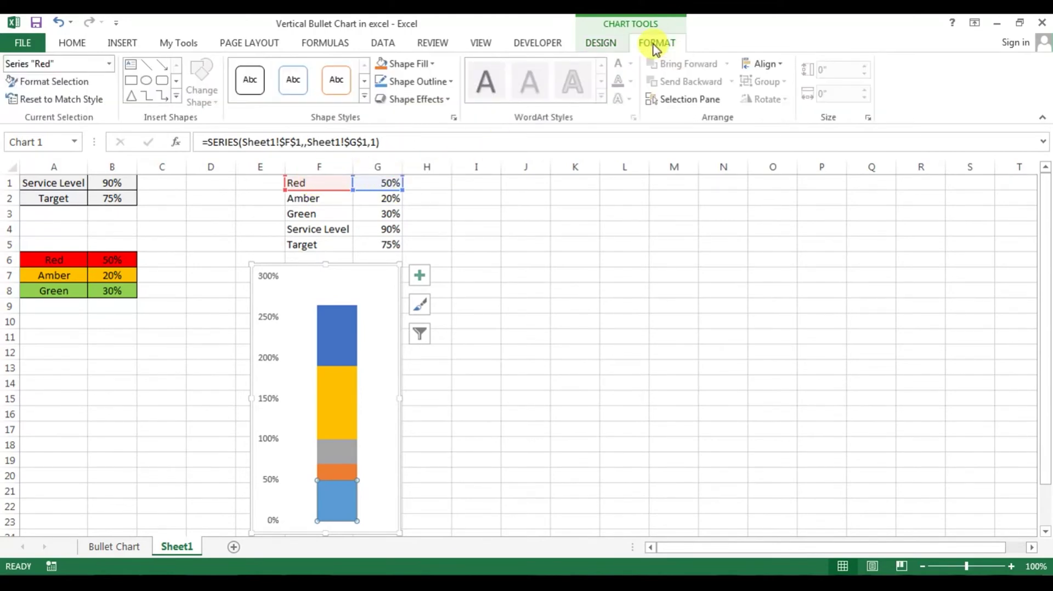
pyautogui.click(367, 101)
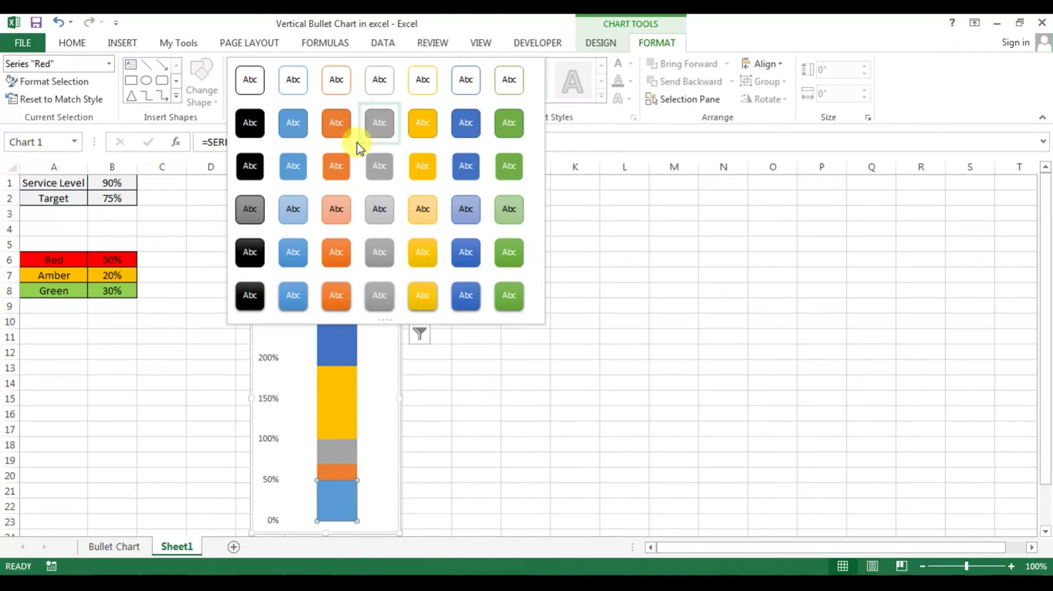
pyautogui.click(336, 299)
pyautogui.click(332, 505)
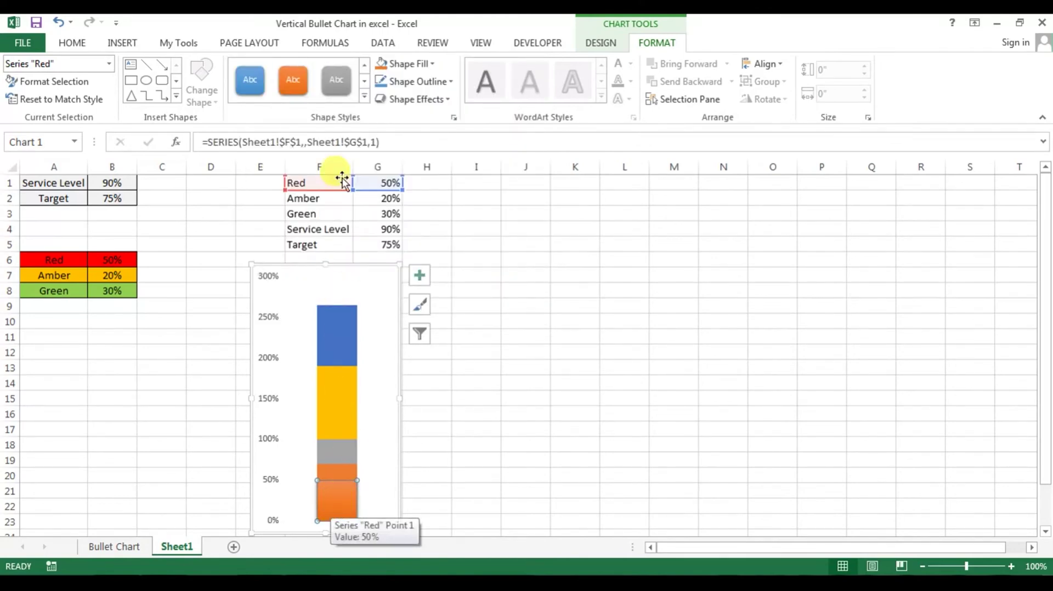
pyautogui.click(71, 43)
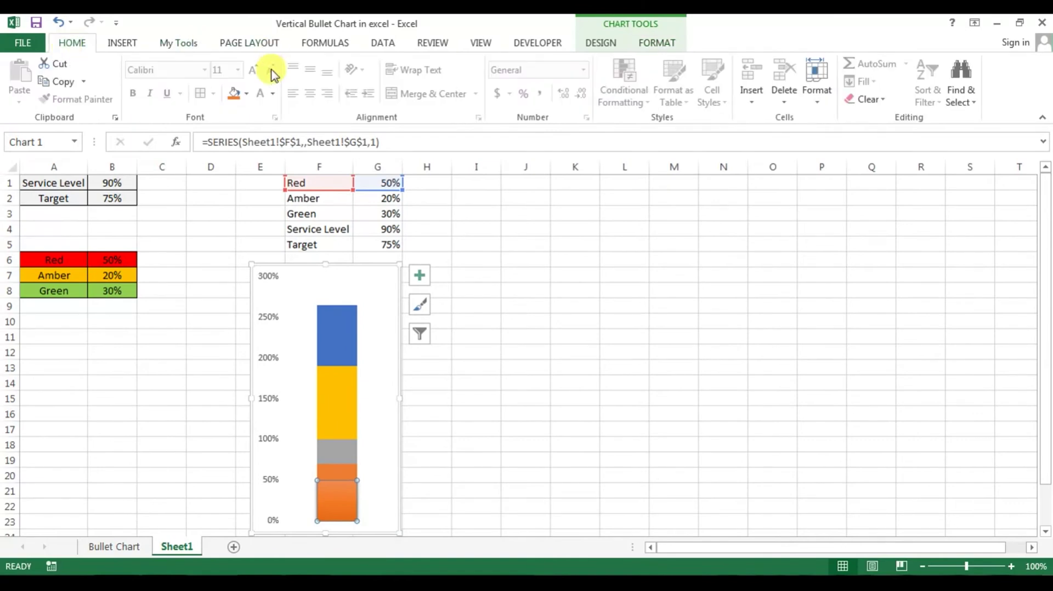
pyautogui.click(246, 93)
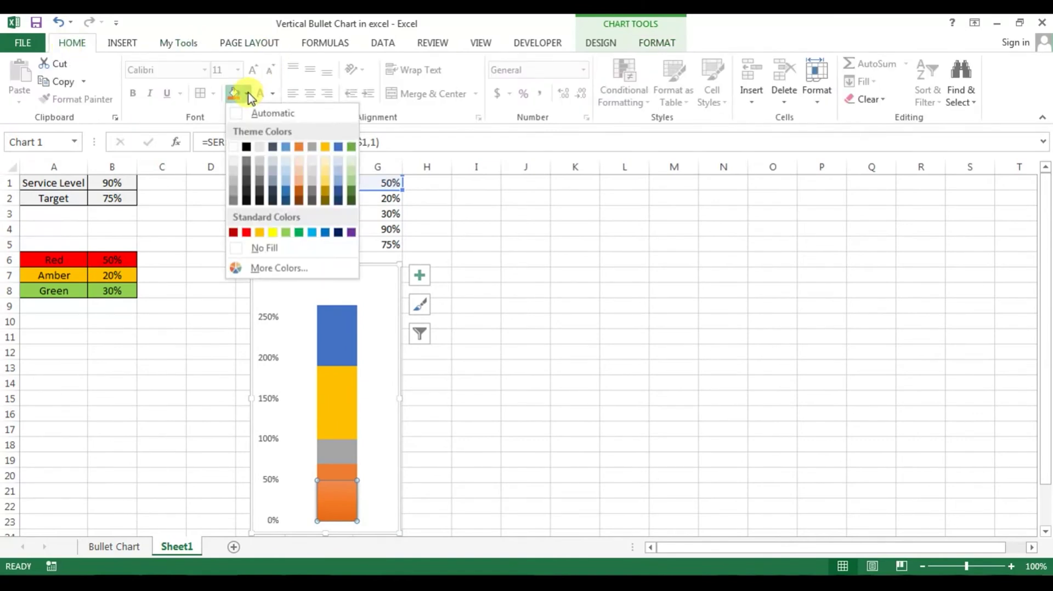
pyautogui.click(247, 232)
pyautogui.click(439, 397)
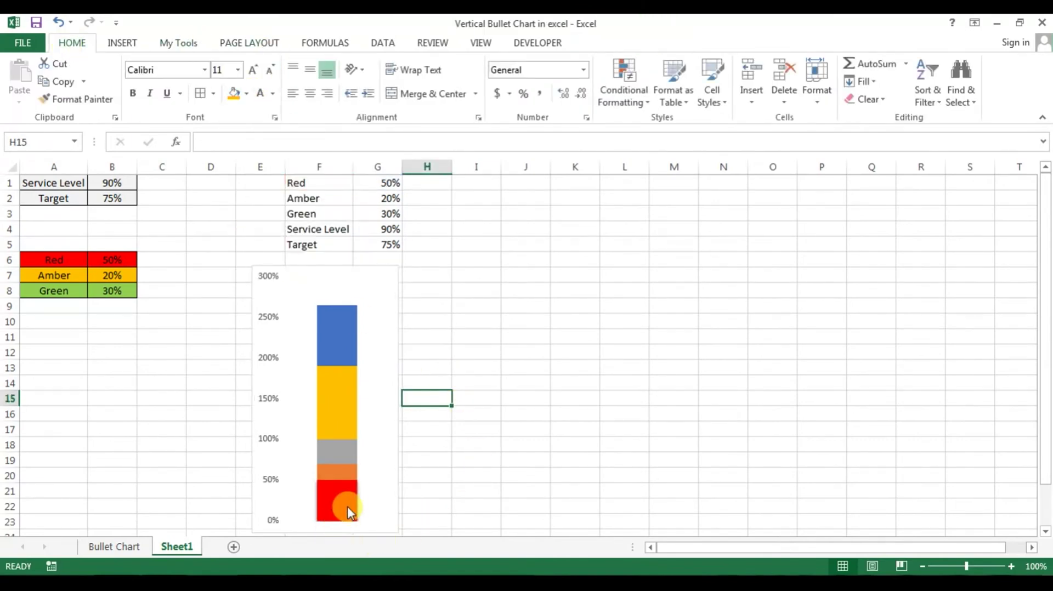
pyautogui.click(524, 416)
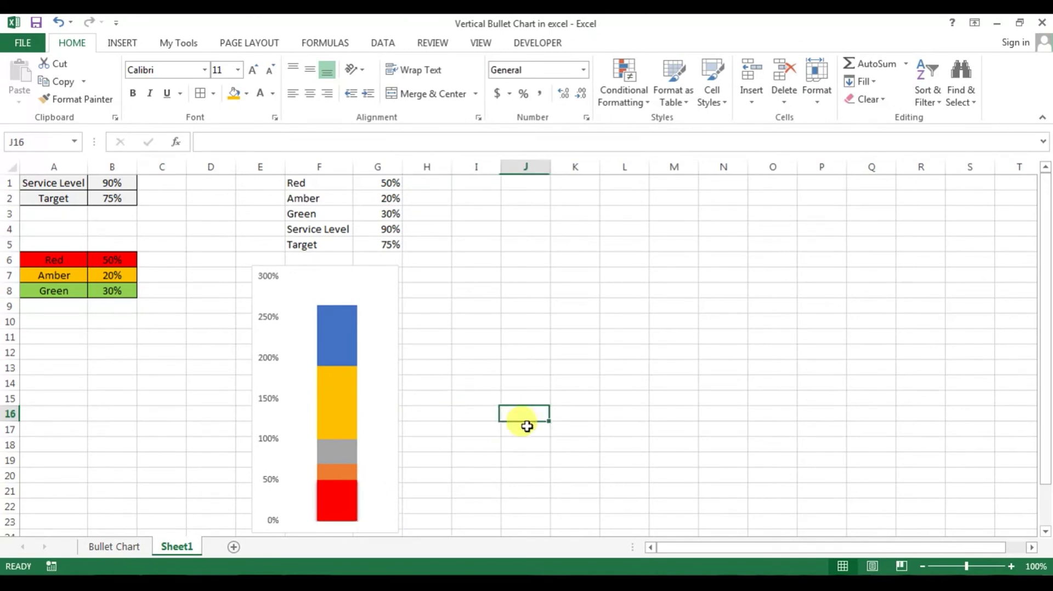
# Step: Apply a gold shape style to the Amber band and a green style to Green
pyautogui.click(329, 473)
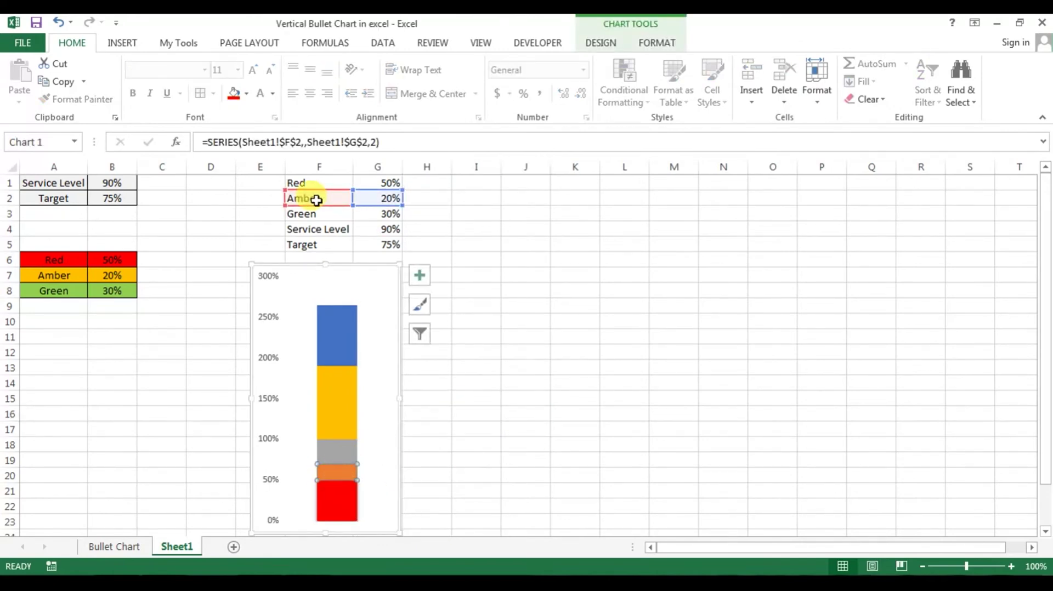
pyautogui.click(660, 43)
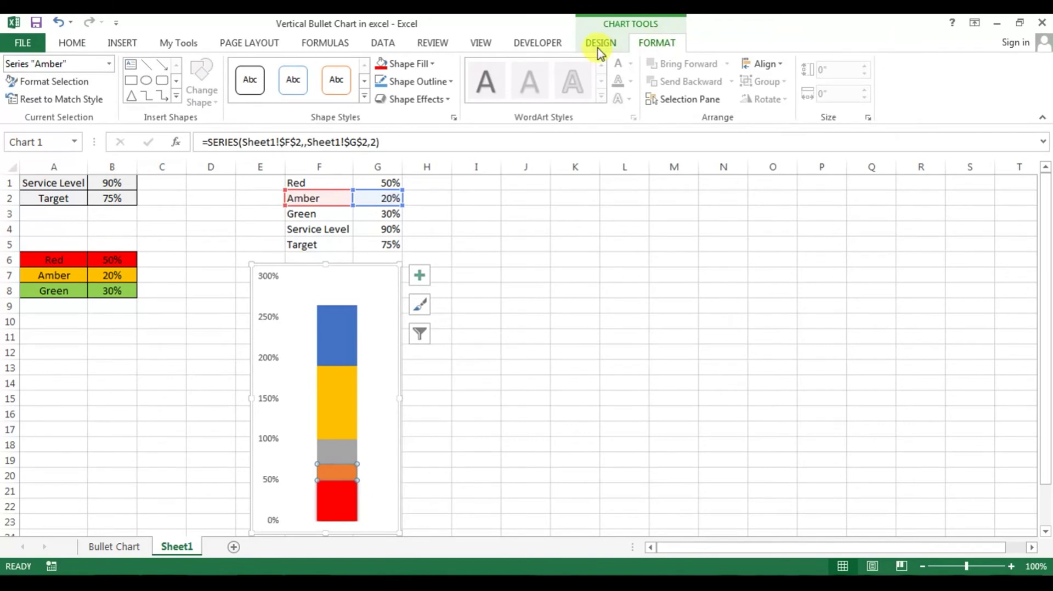
pyautogui.click(363, 101)
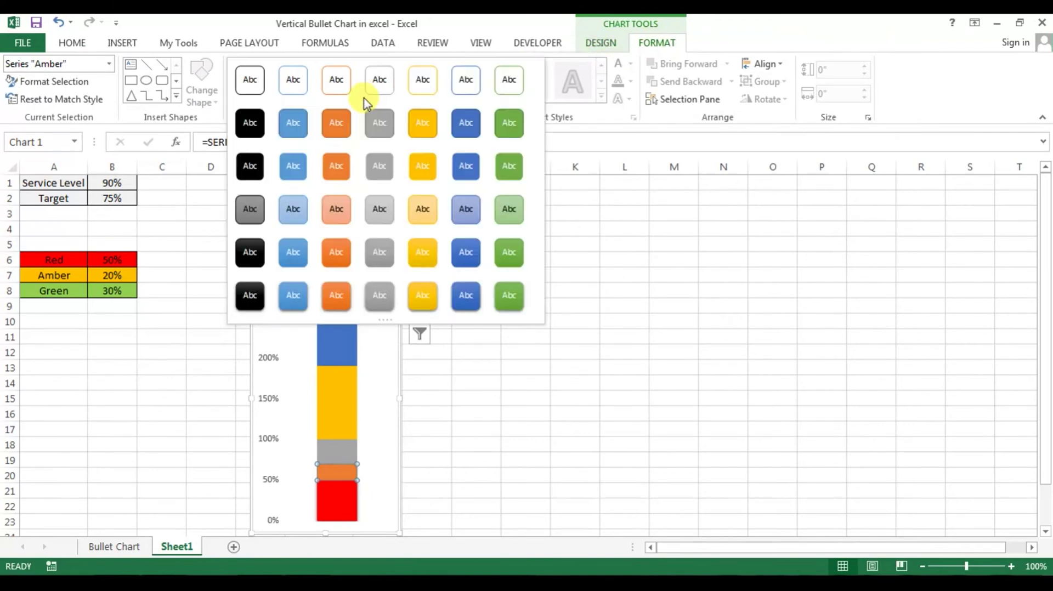
pyautogui.click(427, 305)
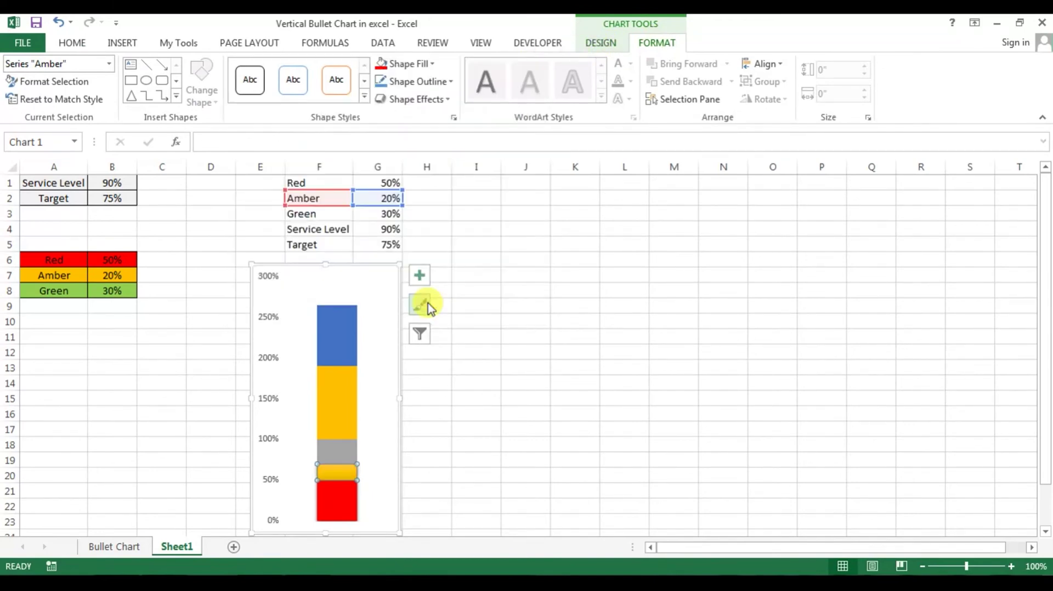
pyautogui.click(336, 456)
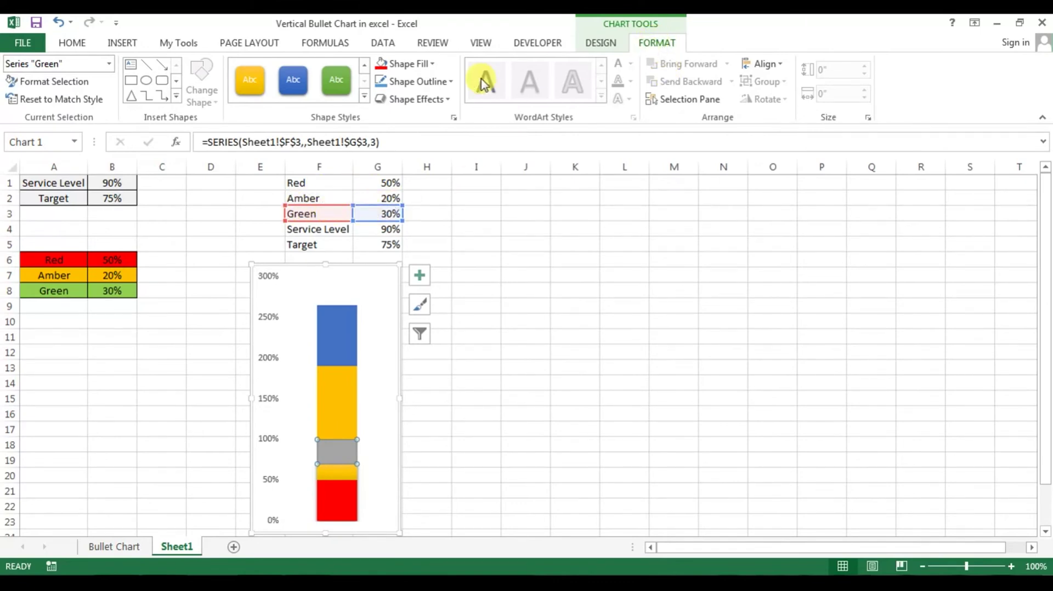
pyautogui.click(333, 80)
pyautogui.click(574, 413)
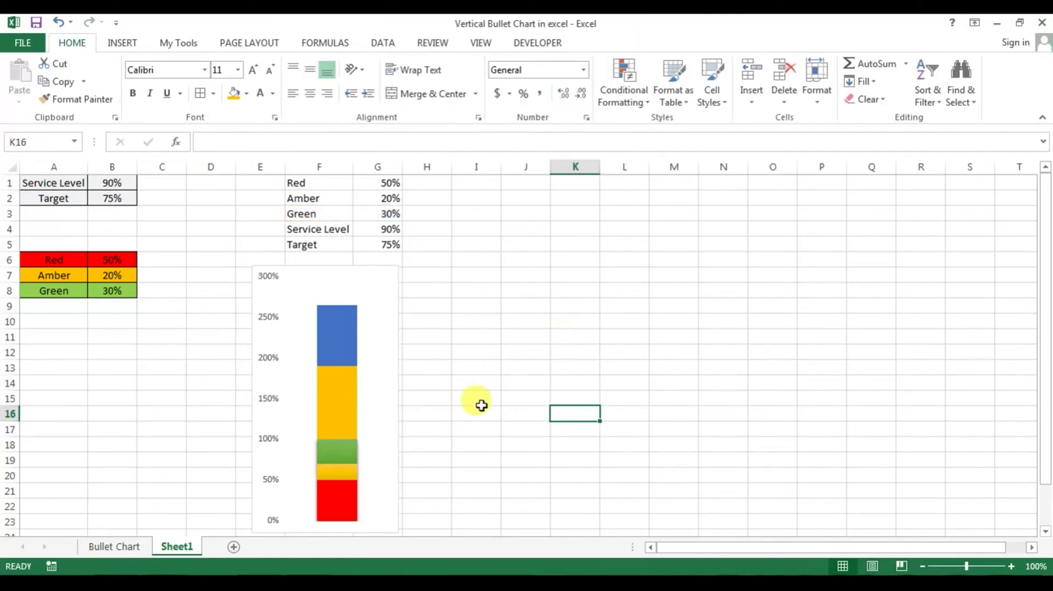
pyautogui.click(347, 411)
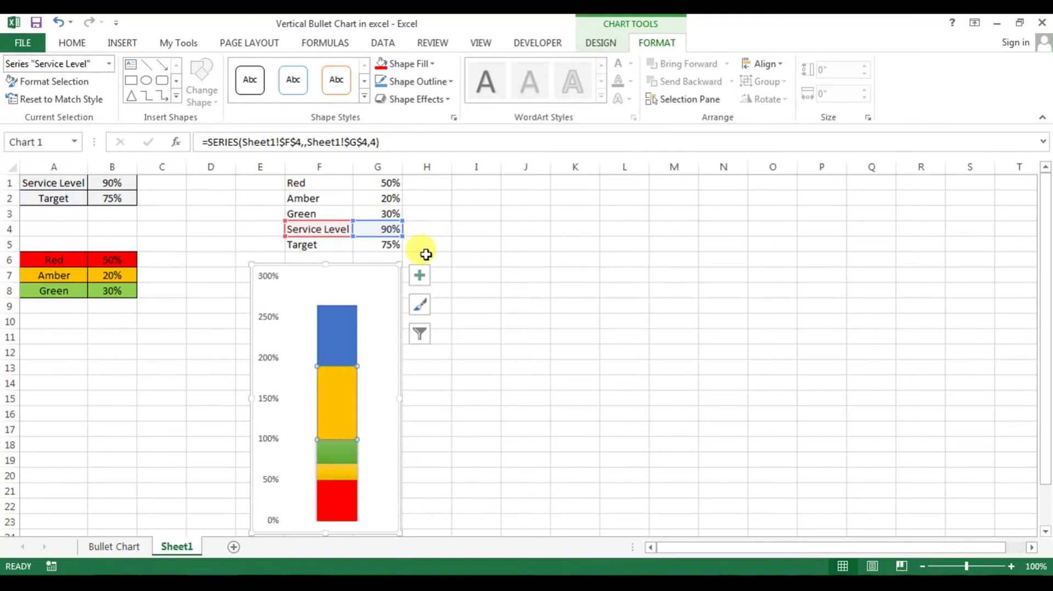
pyautogui.click(336, 331)
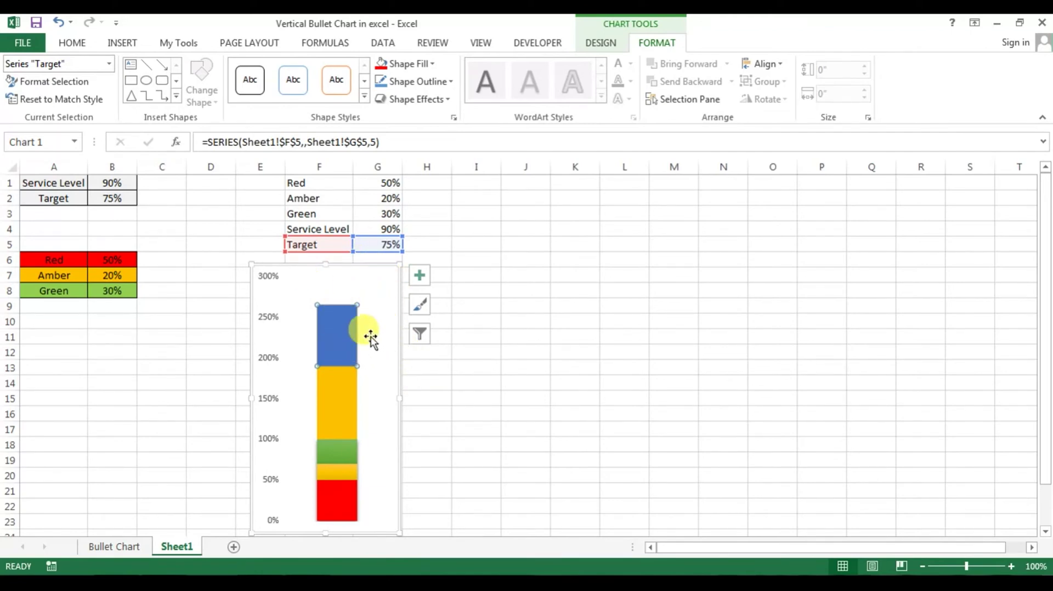
pyautogui.moveTo(344, 338)
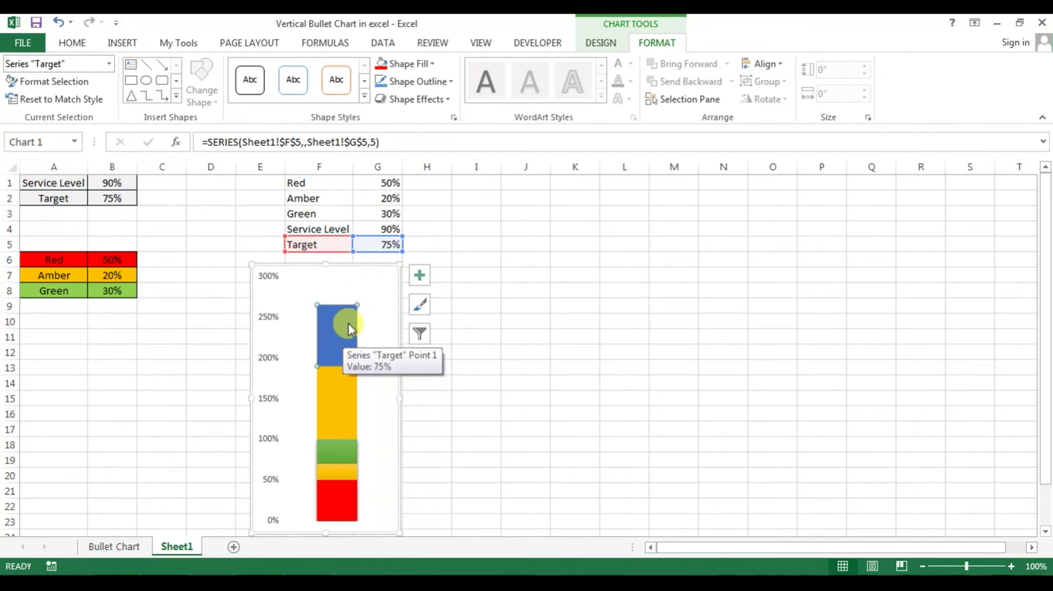
# Step: Change the Target series chart type to Line with Markers in the Combo settings
pyautogui.rightClick(339, 324)
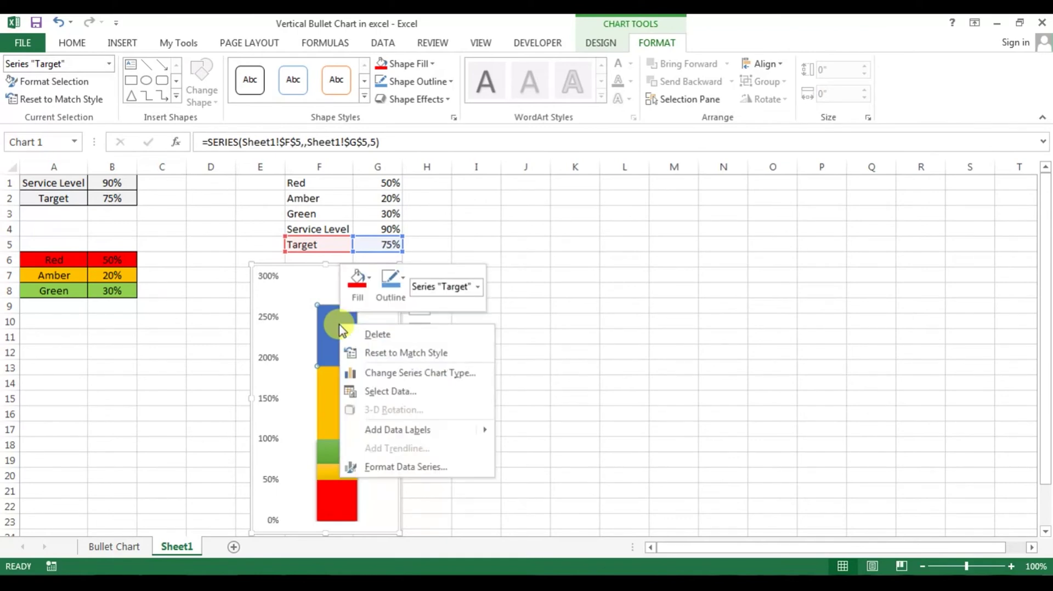
pyautogui.click(431, 381)
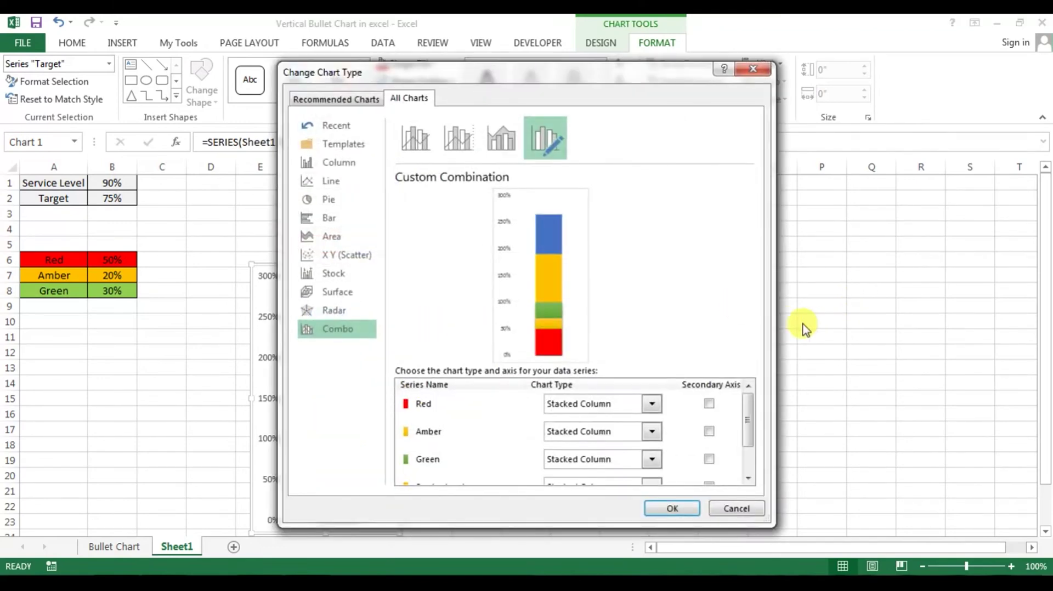
pyautogui.moveTo(756, 419); pyautogui.dragTo(747, 441)
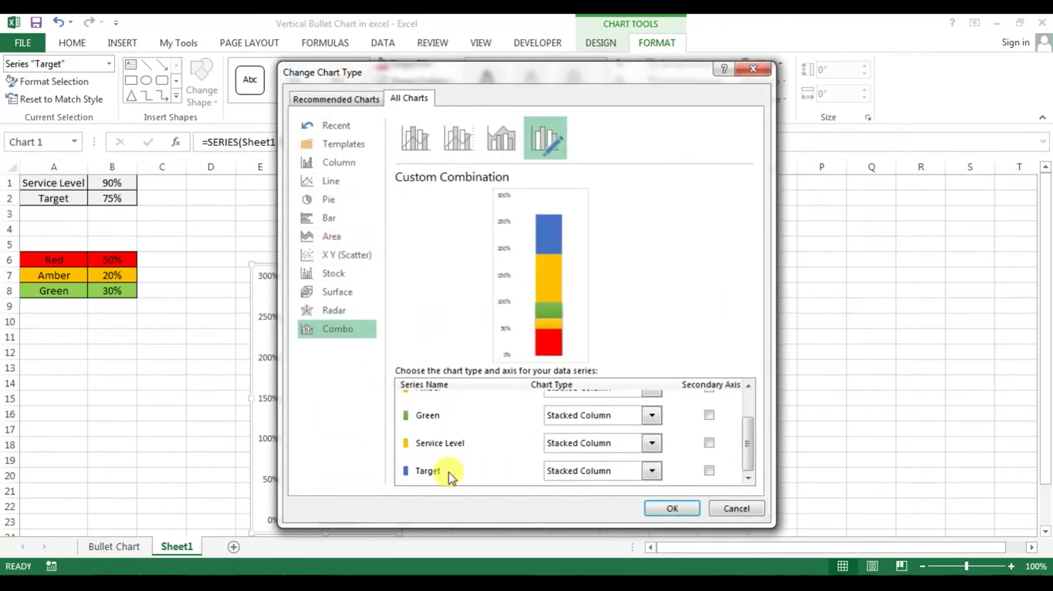
pyautogui.click(427, 475)
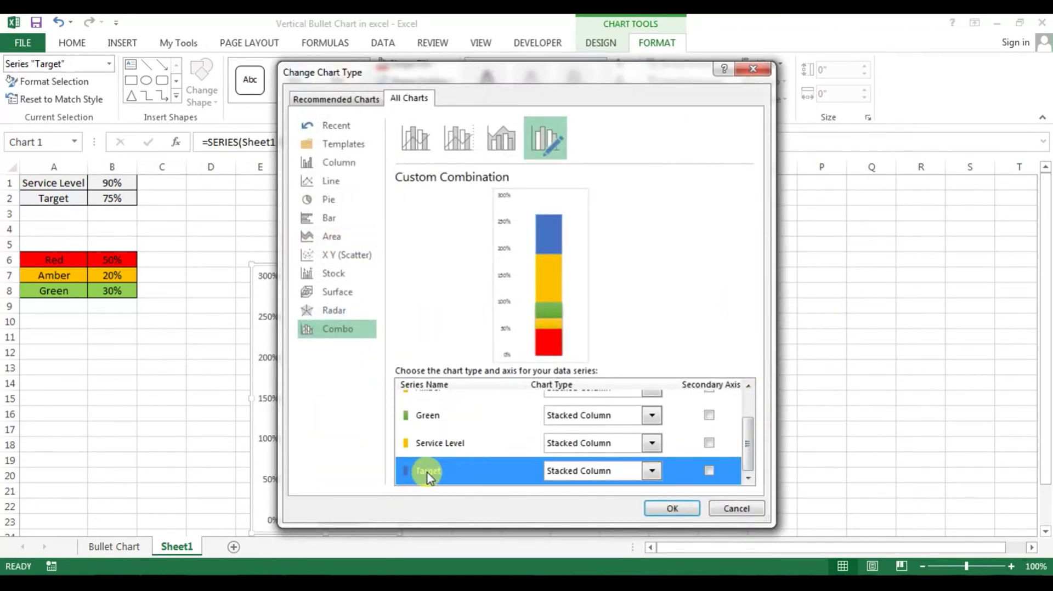
pyautogui.click(652, 472)
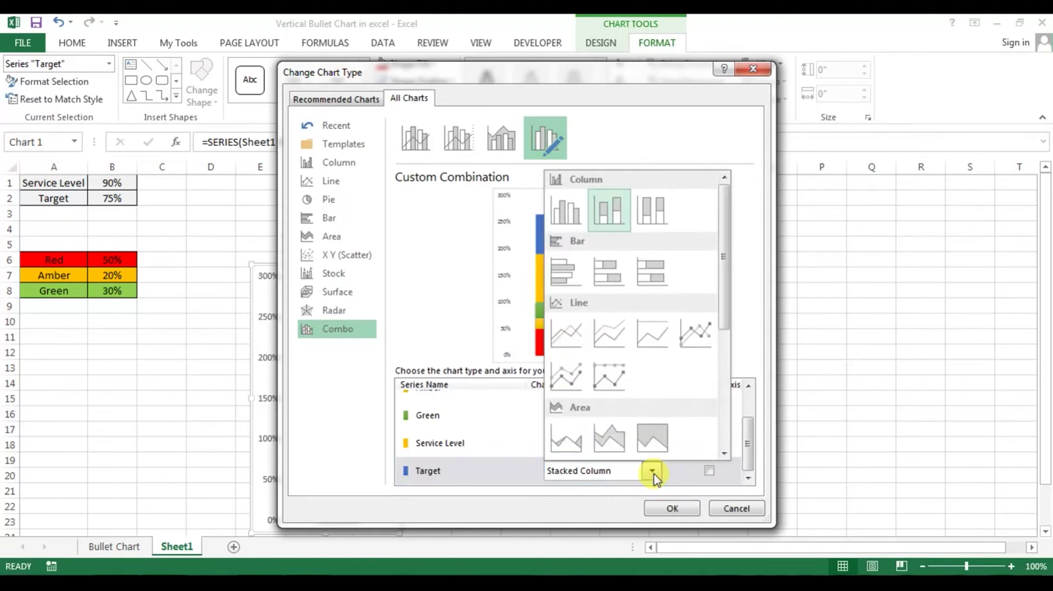
pyautogui.click(696, 346)
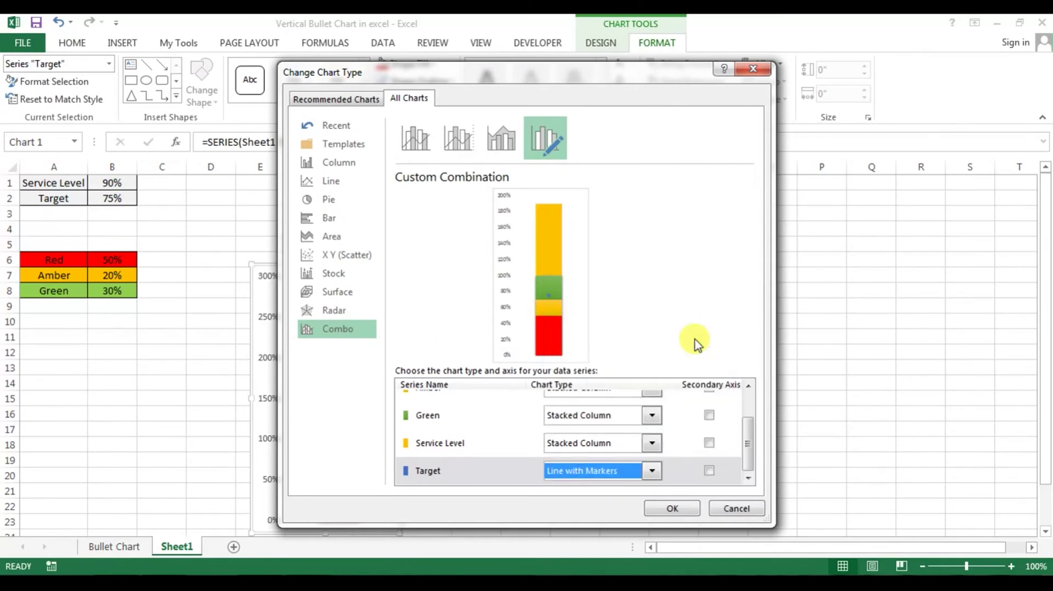
pyautogui.click(671, 509)
# Step: Open Format Data Series for the Target point and expand its Marker options
pyautogui.click(675, 384)
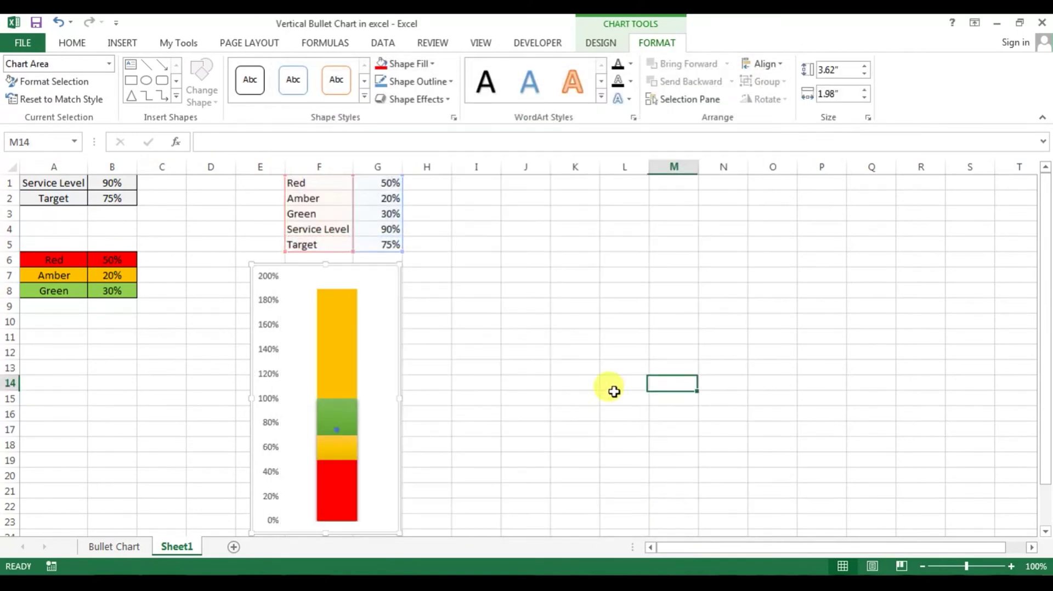
pyautogui.click(347, 436)
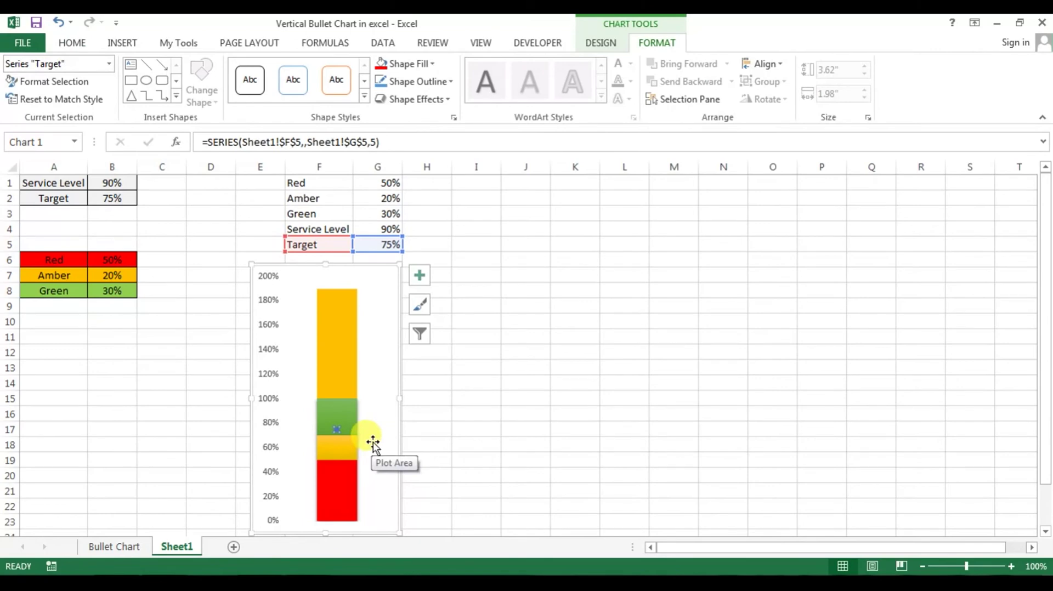
pyautogui.rightClick(337, 428)
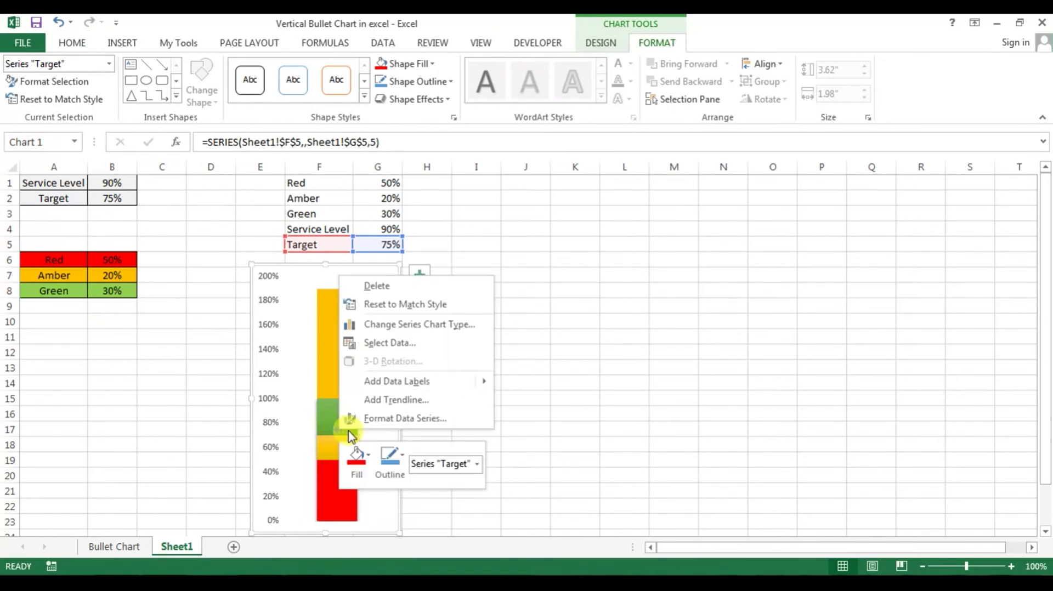
pyautogui.click(430, 419)
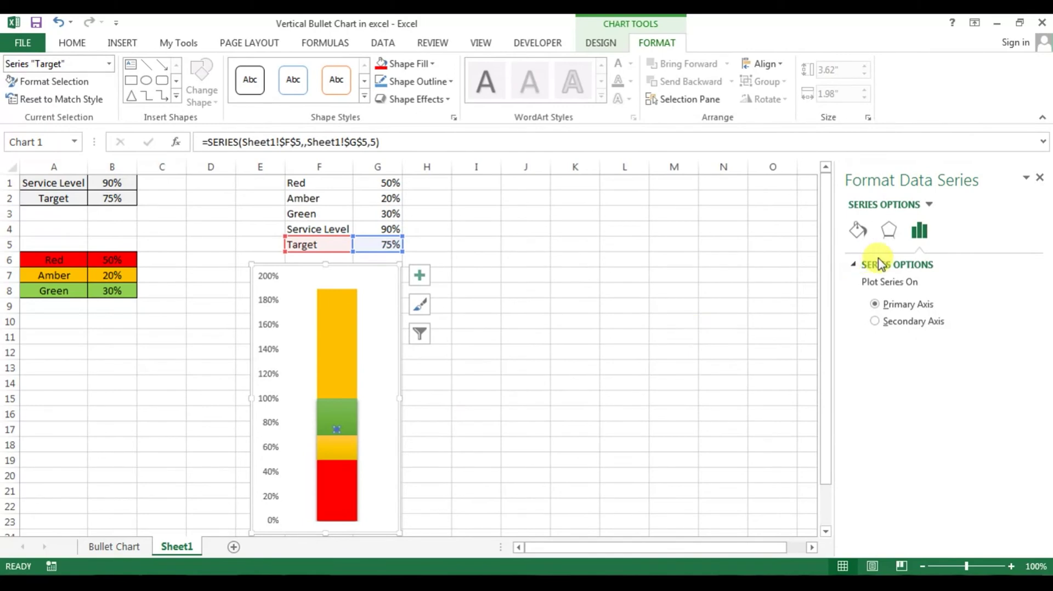
pyautogui.click(857, 232)
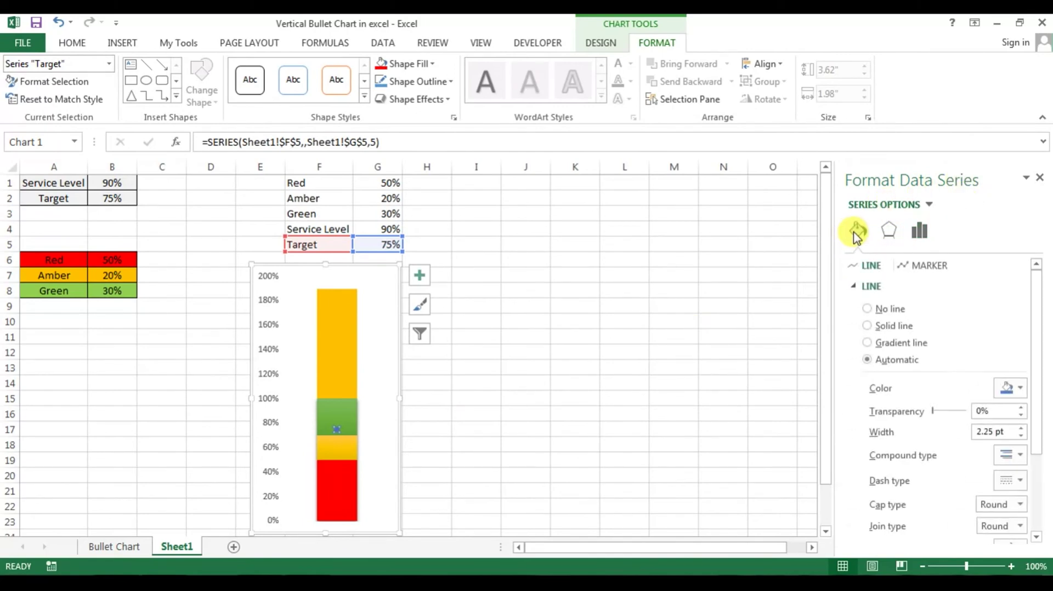
pyautogui.click(928, 269)
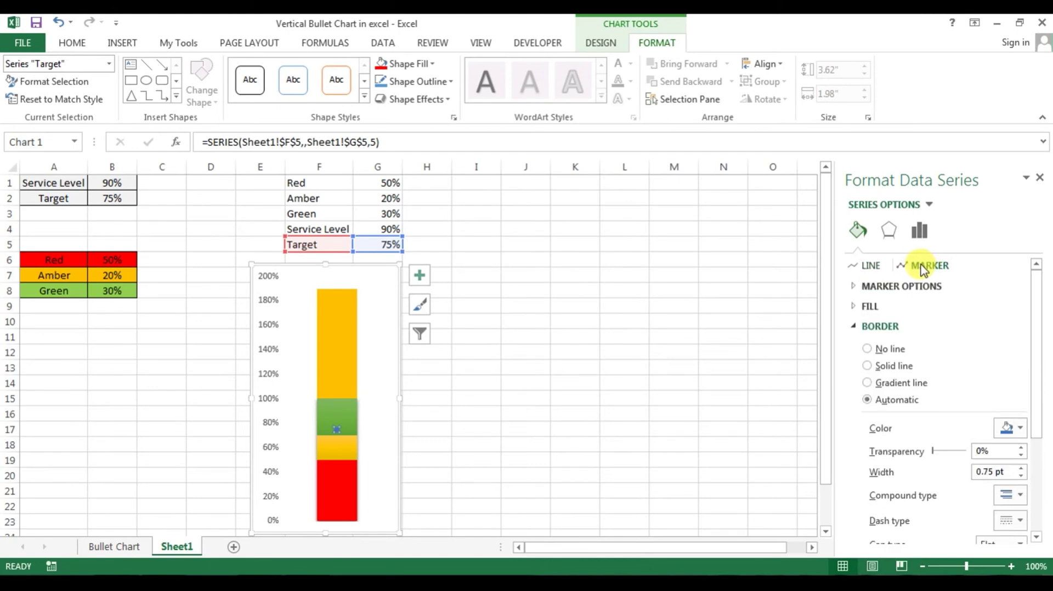
pyautogui.click(857, 288)
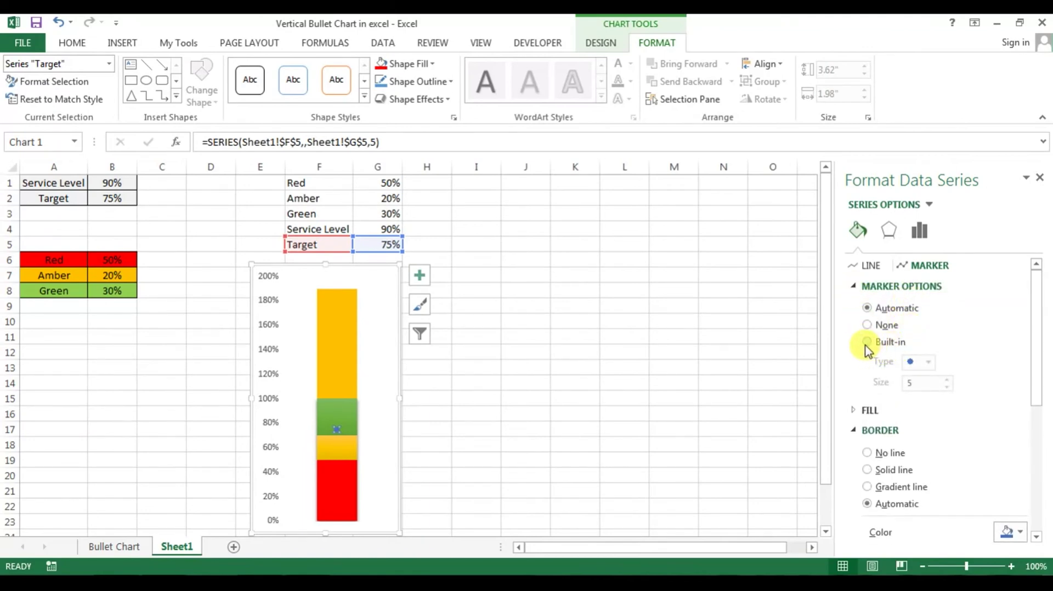
# Step: Set the Target marker to a built-in dash of size 50
pyautogui.click(874, 345)
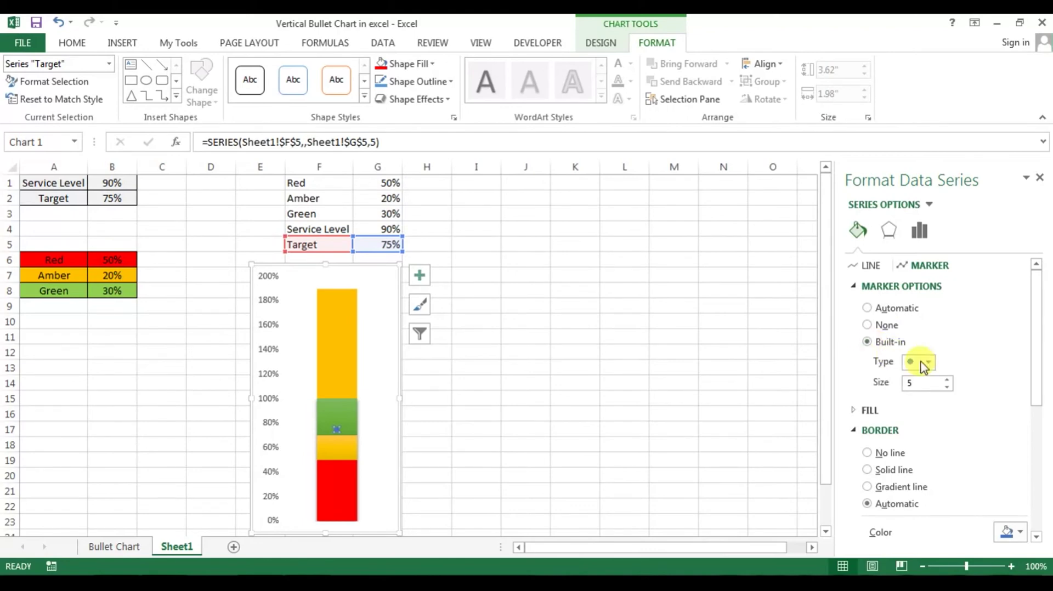
pyautogui.click(928, 363)
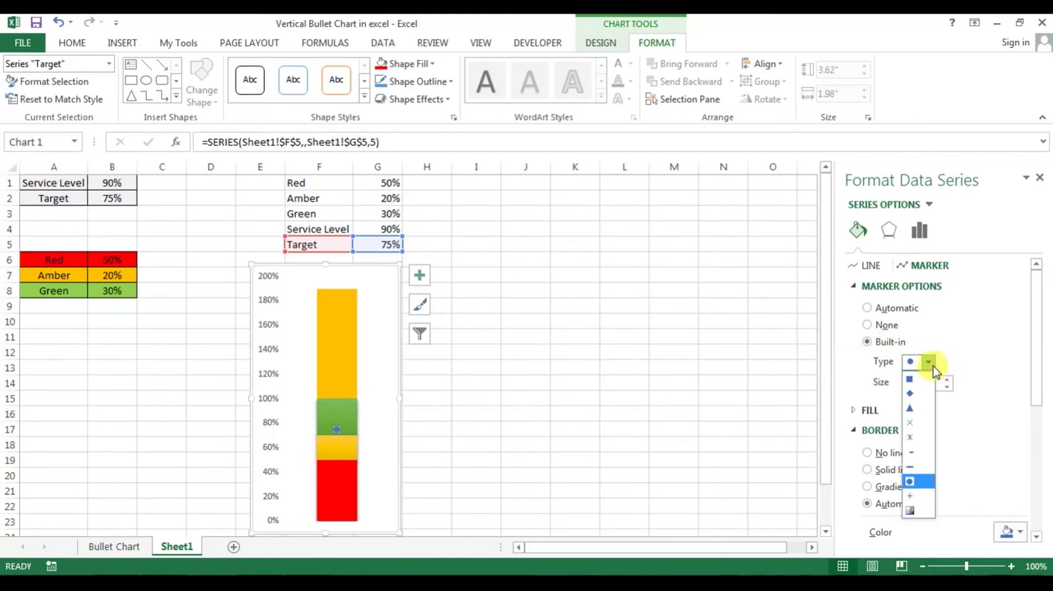
pyautogui.click(913, 469)
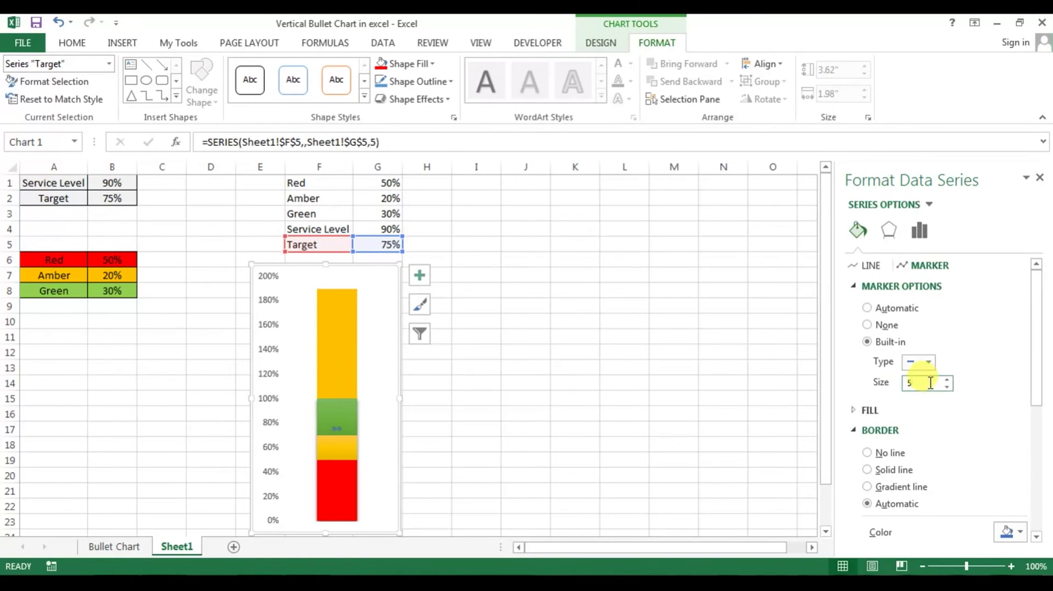
pyautogui.write('0')
pyautogui.click(542, 399)
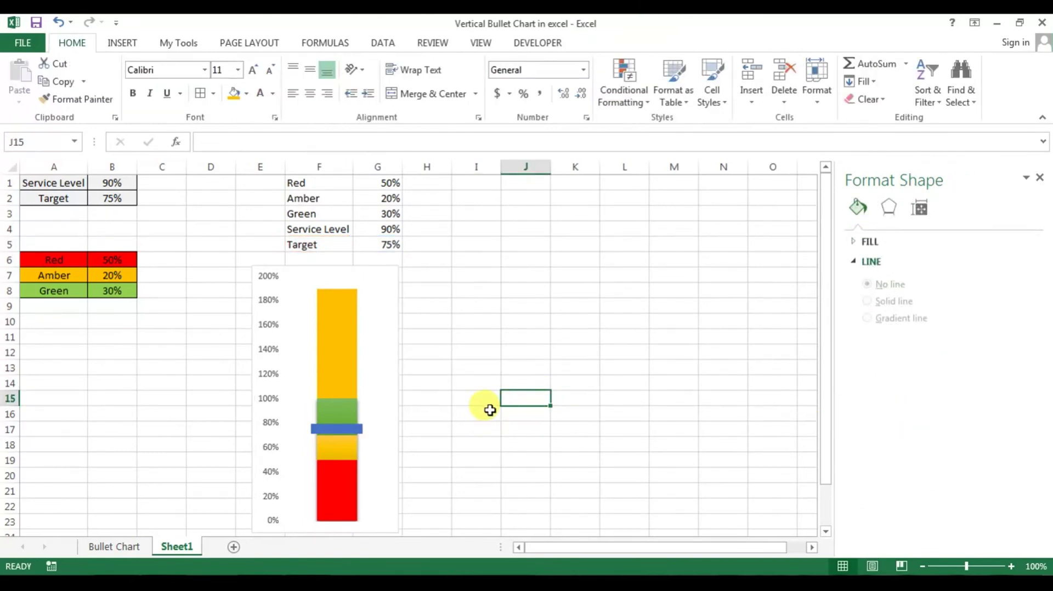
pyautogui.click(362, 336)
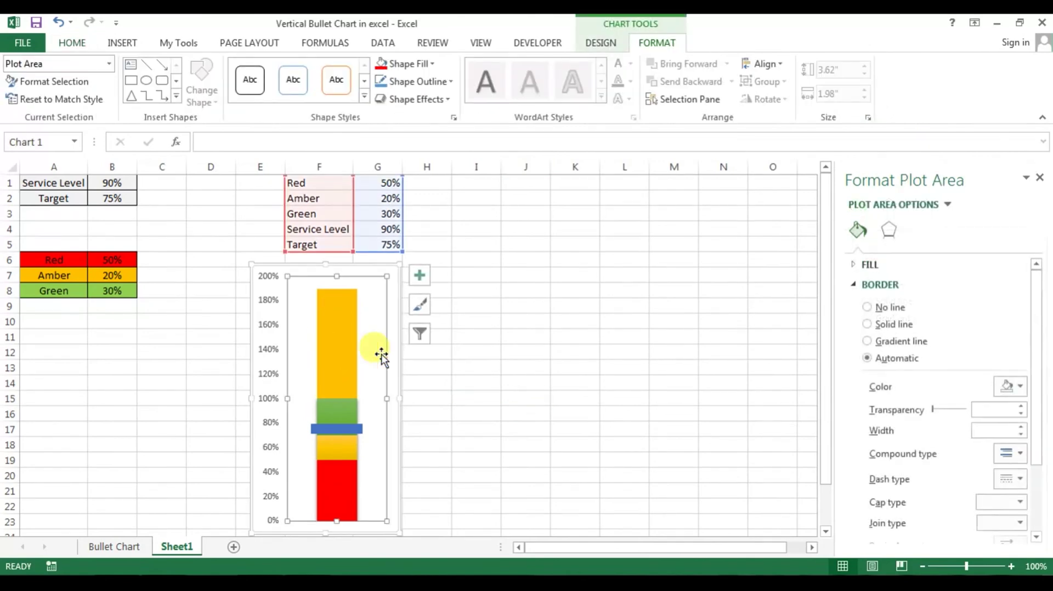
# Step: Set the Service Level series gap width to 0% so the colour bands fill the plot width
pyautogui.rightClick(373, 343)
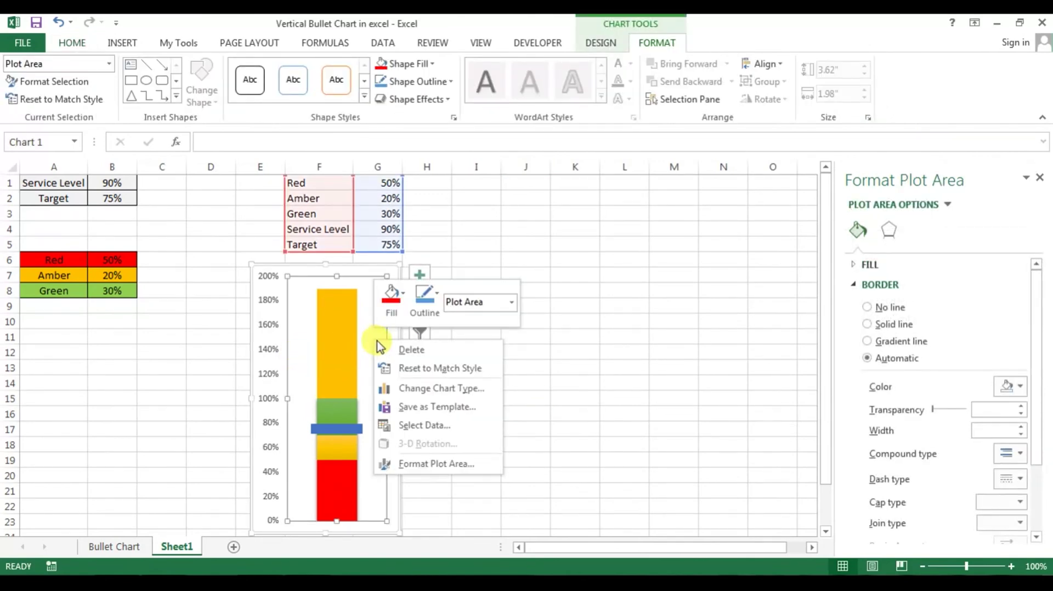
pyautogui.click(453, 470)
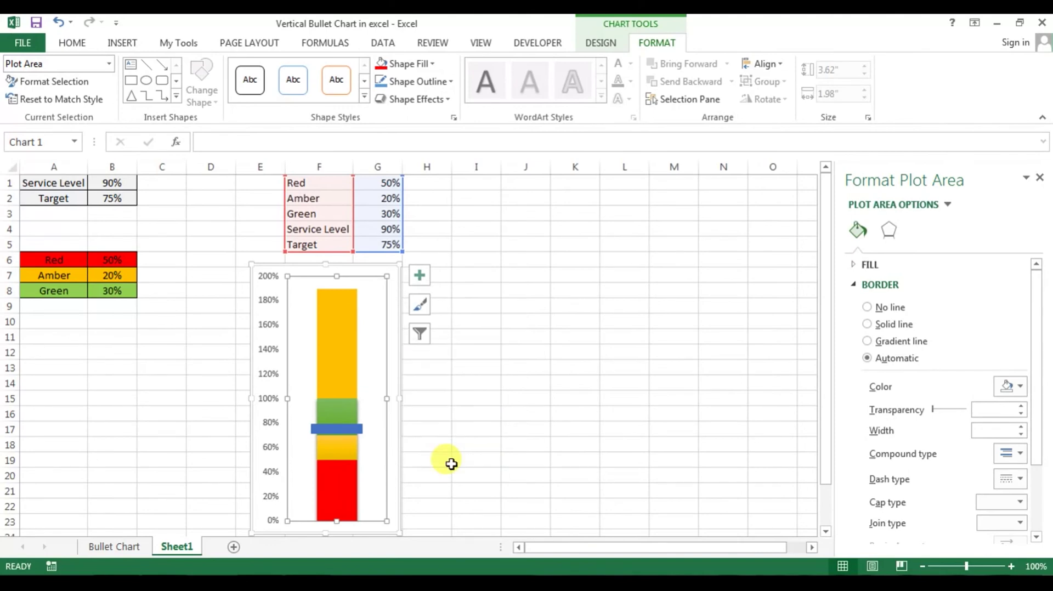
pyautogui.click(349, 403)
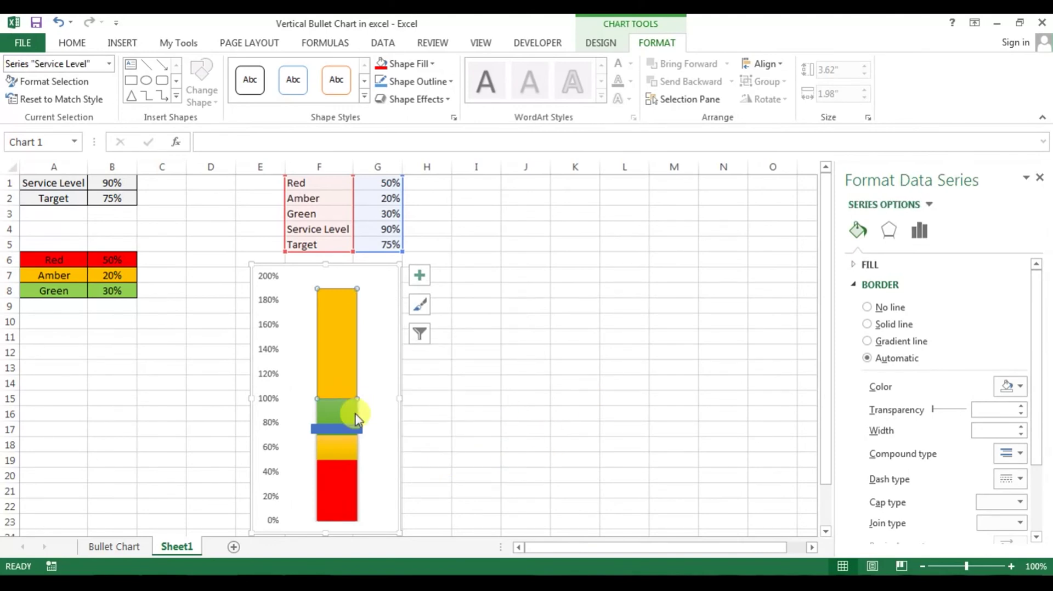
pyautogui.rightClick(354, 410)
pyautogui.click(394, 540)
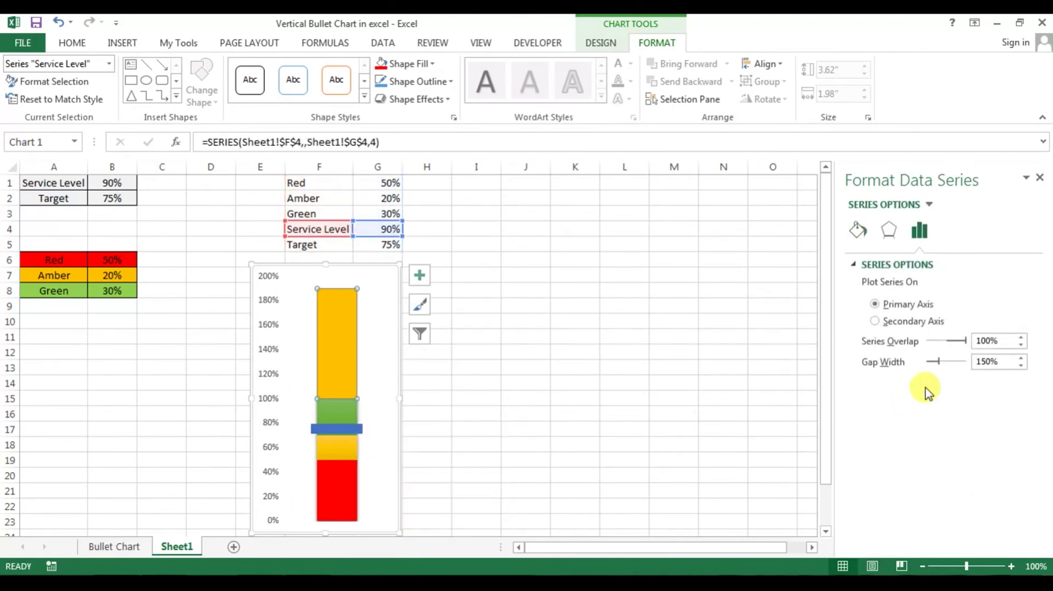
pyautogui.moveTo(939, 364); pyautogui.dragTo(922, 361)
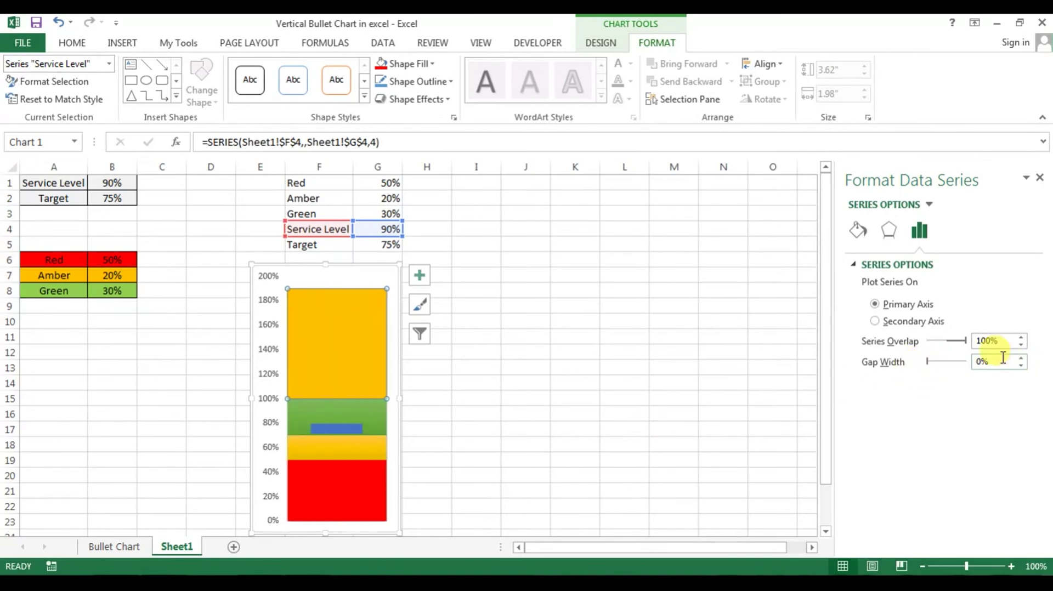
pyautogui.click(577, 381)
# Step: Drag the chart's right edge left to narrow it to about 1.41 inches
pyautogui.click(353, 264)
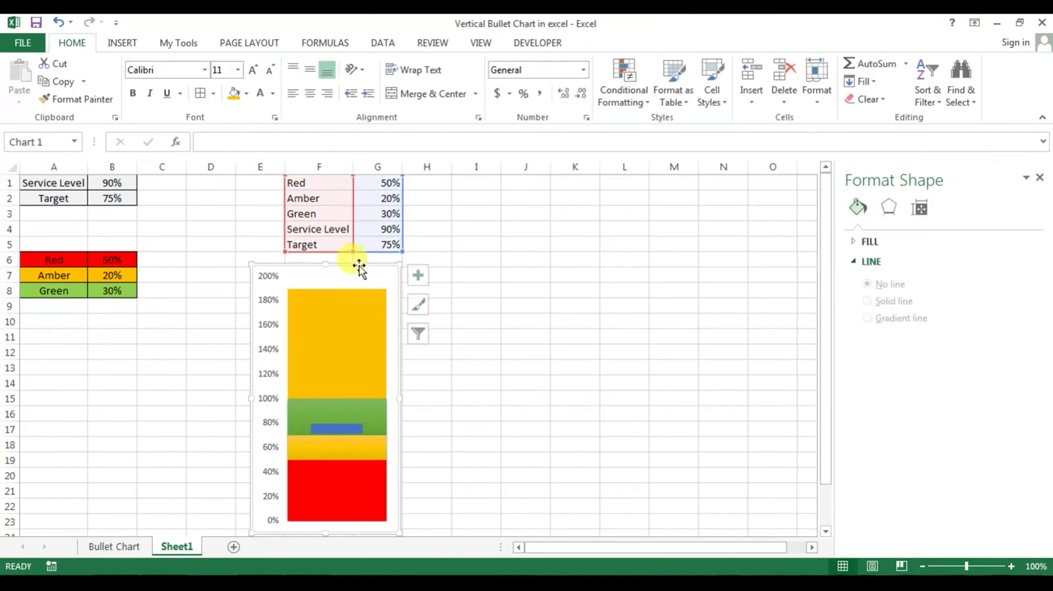
pyautogui.moveTo(401, 397); pyautogui.dragTo(349, 399)
pyautogui.click(378, 398)
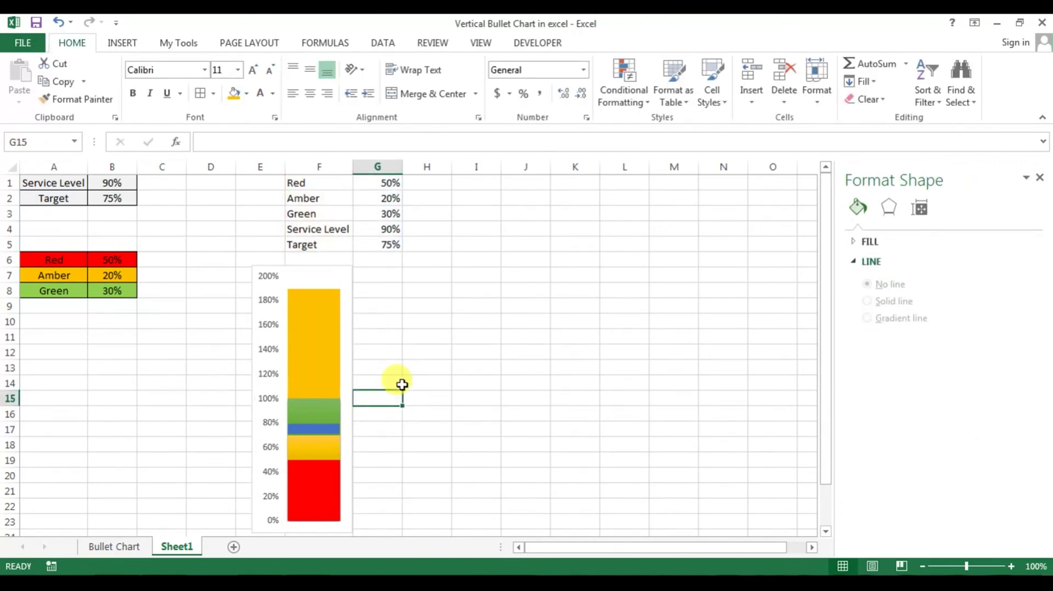
# Step: Plot the Service Level series on the secondary axis with a 120% gap width
pyautogui.click(324, 353)
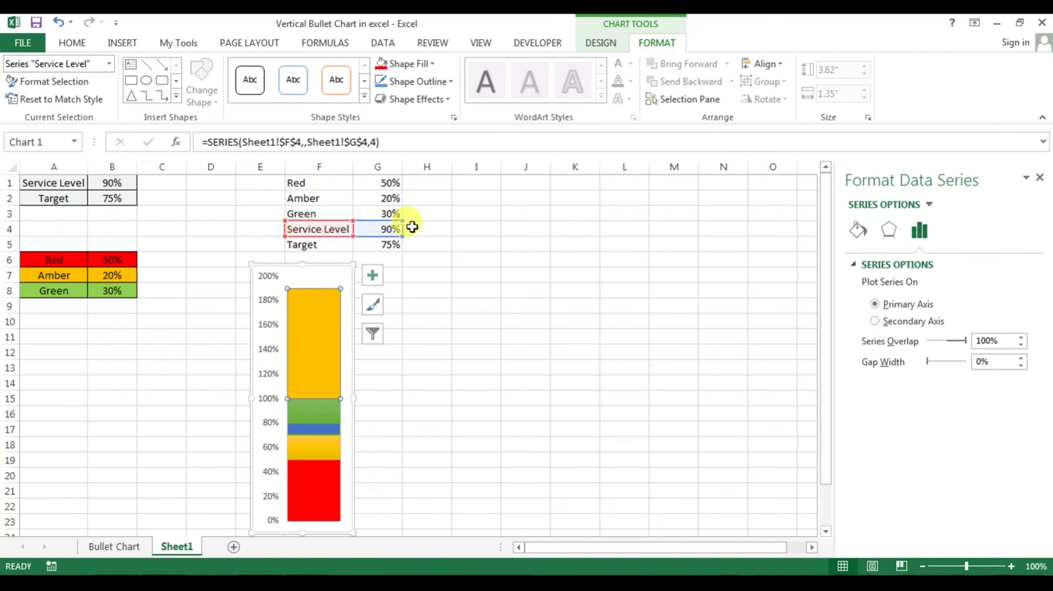
pyautogui.moveTo(321, 337)
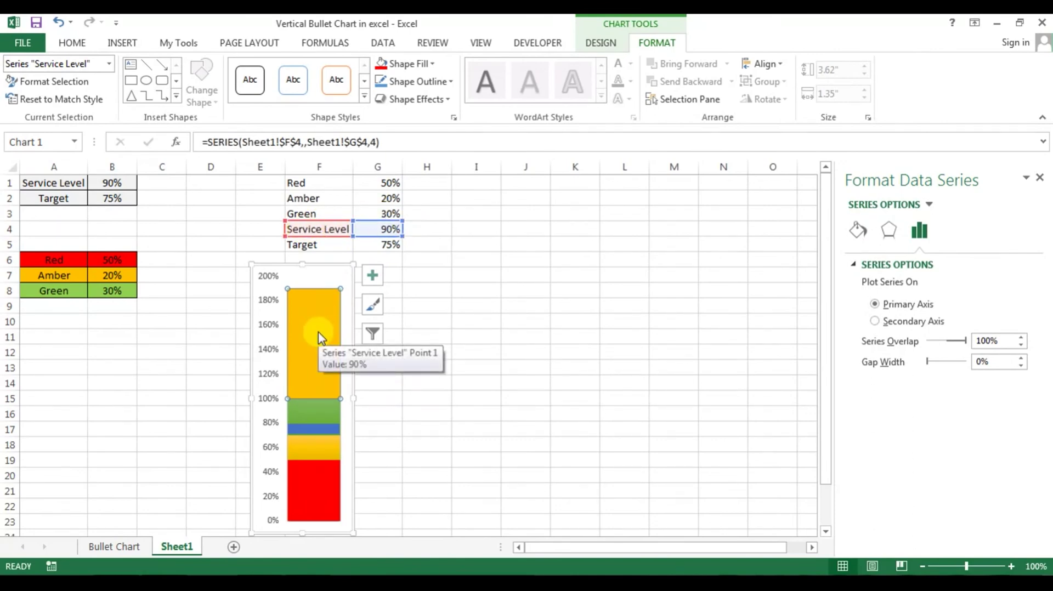
pyautogui.rightClick(324, 329)
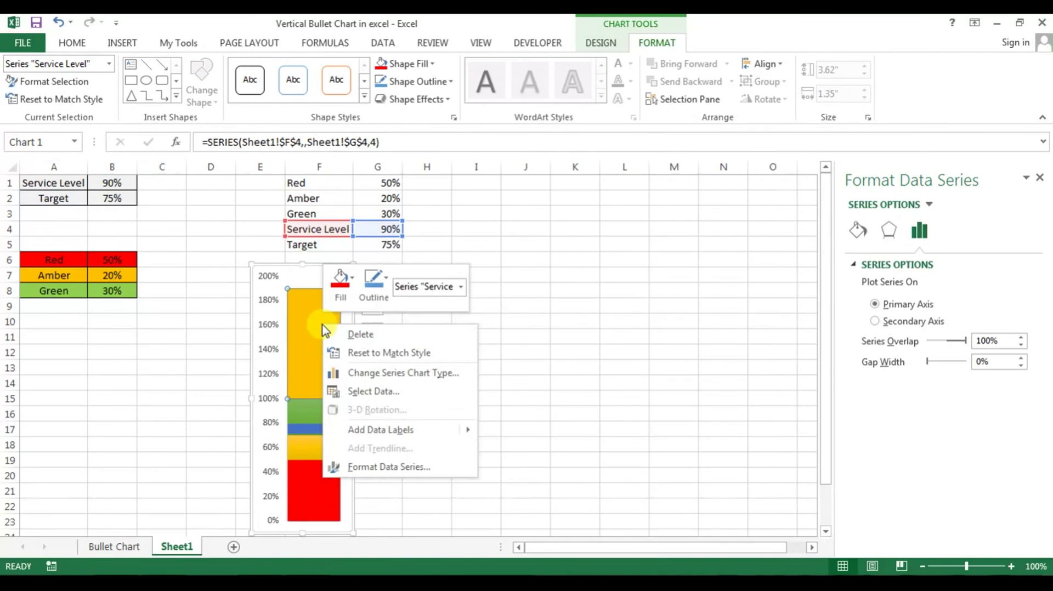
pyautogui.click(388, 465)
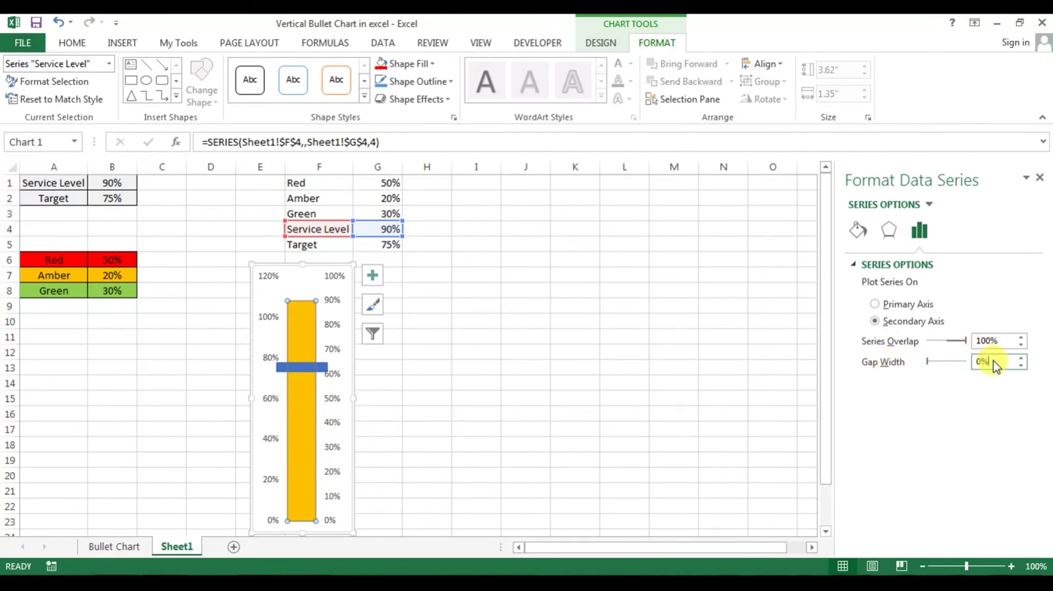
pyautogui.press('Return')
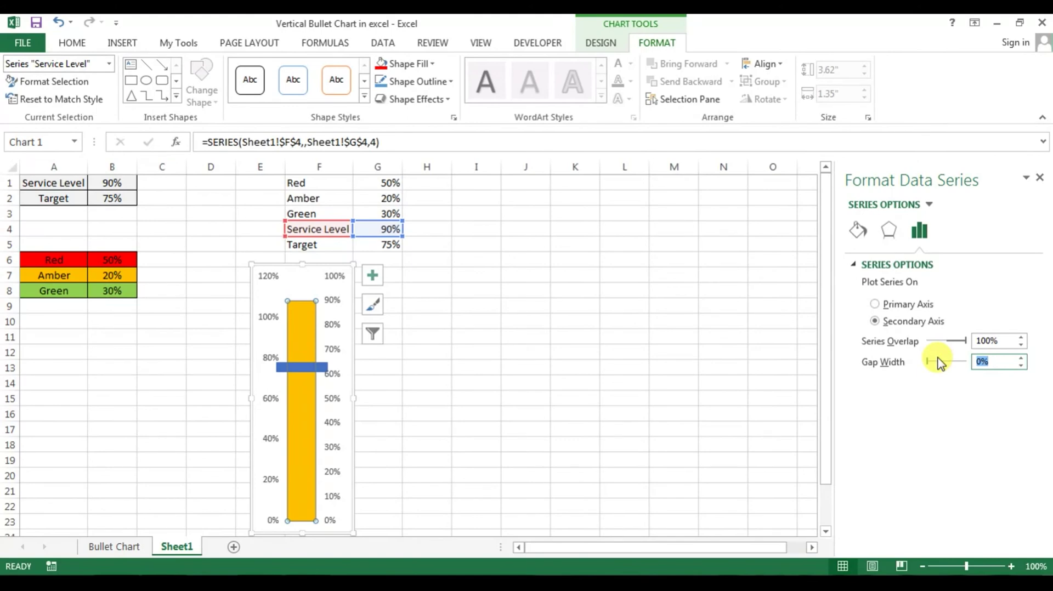
pyautogui.write('120')
pyautogui.click(476, 381)
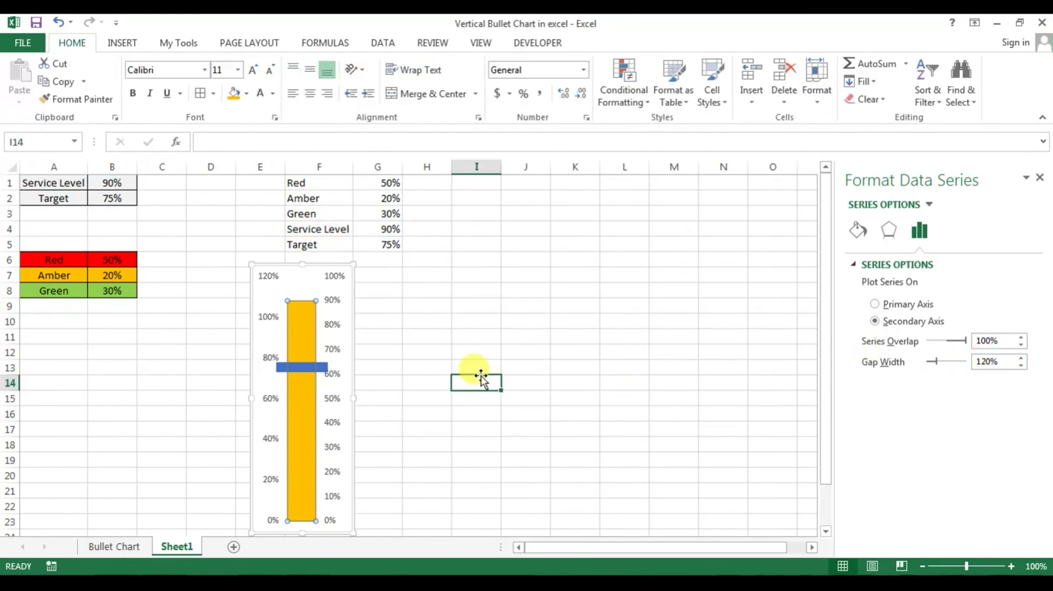
# Step: Apply the blue shape style to the Service Level bar
pyautogui.click(309, 317)
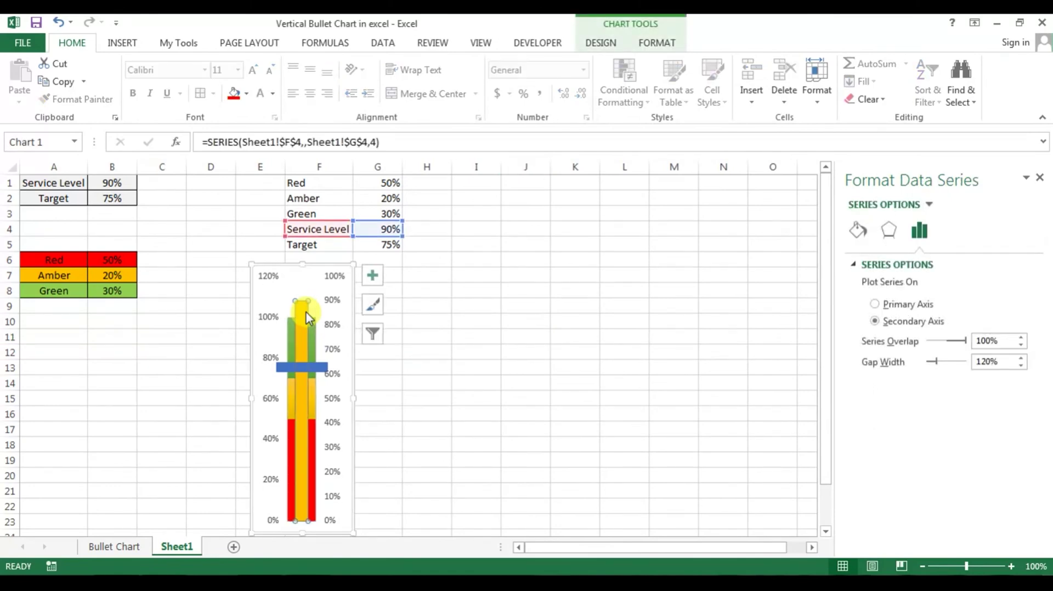
pyautogui.click(247, 94)
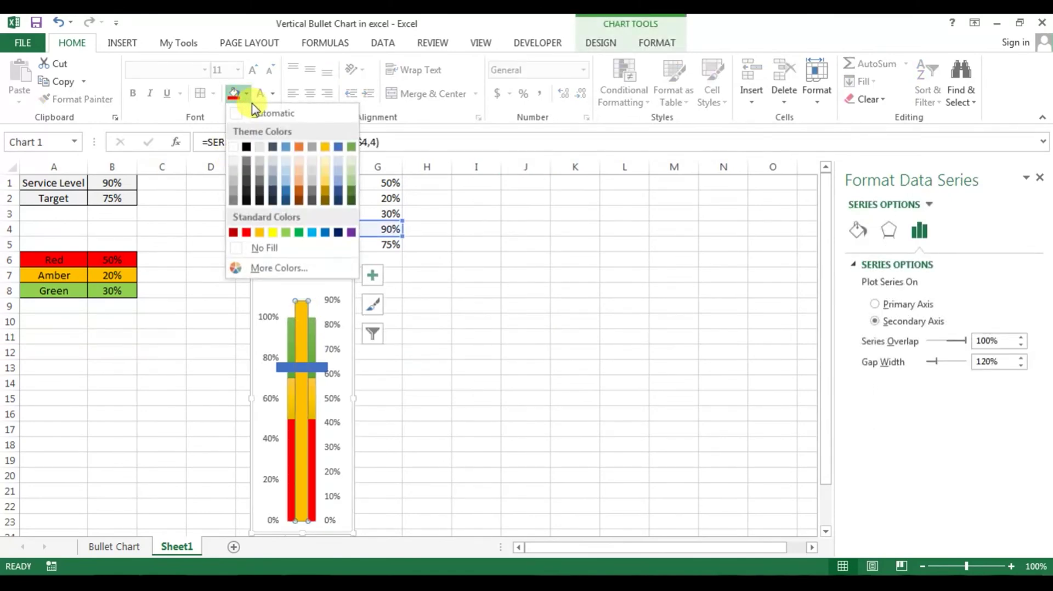
pyautogui.click(655, 43)
pyautogui.click(601, 43)
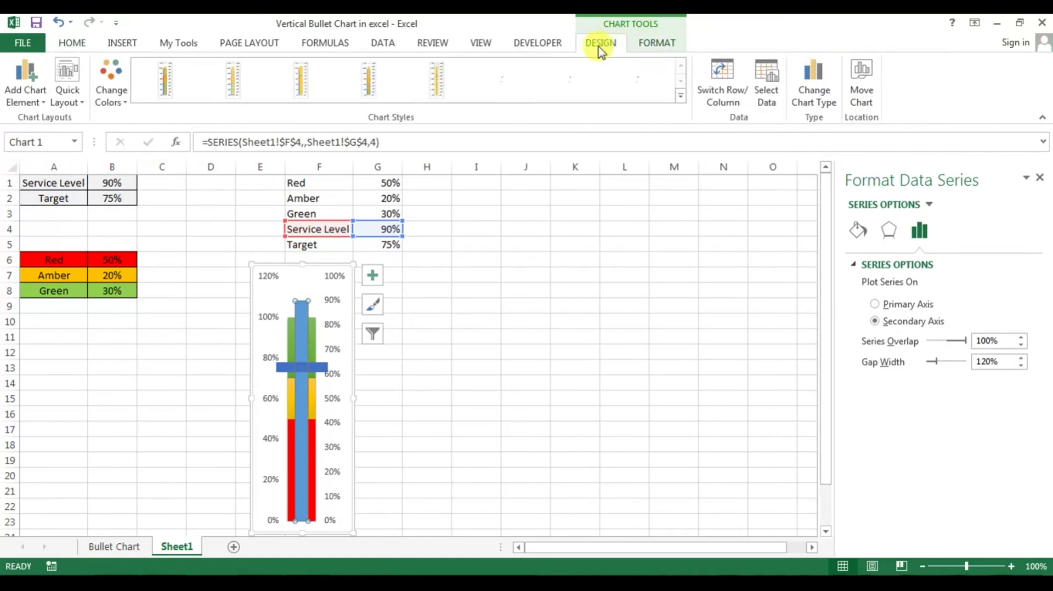
pyautogui.click(656, 44)
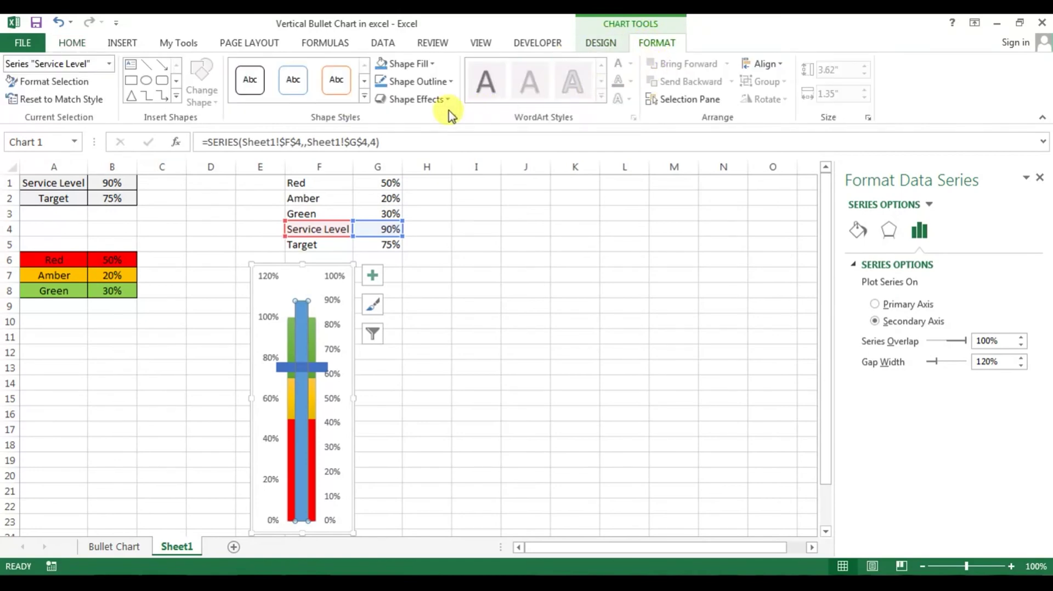
pyautogui.click(364, 96)
pyautogui.click(298, 294)
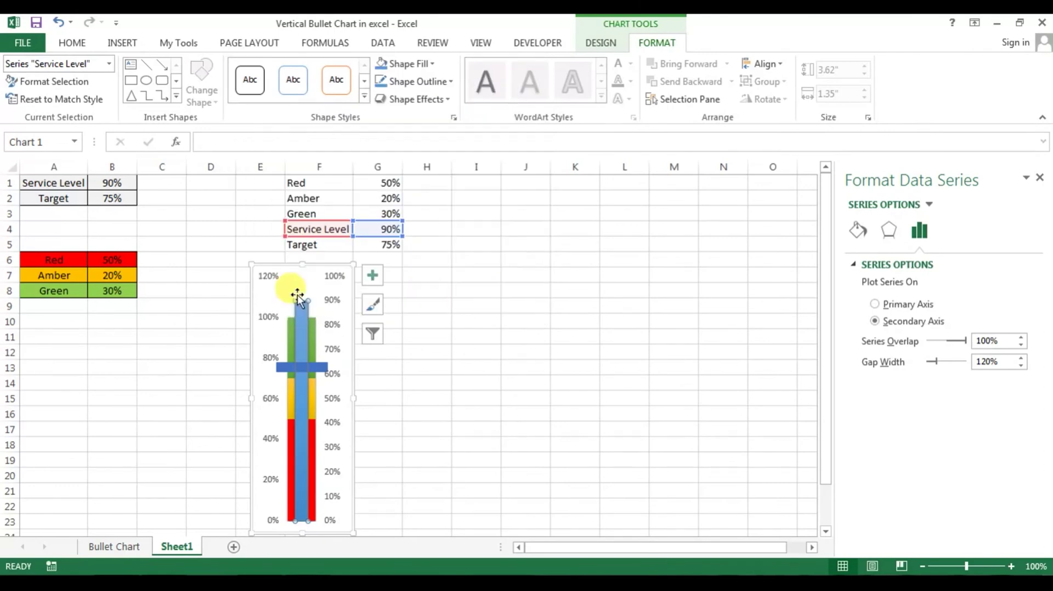
pyautogui.click(498, 345)
pyautogui.click(488, 287)
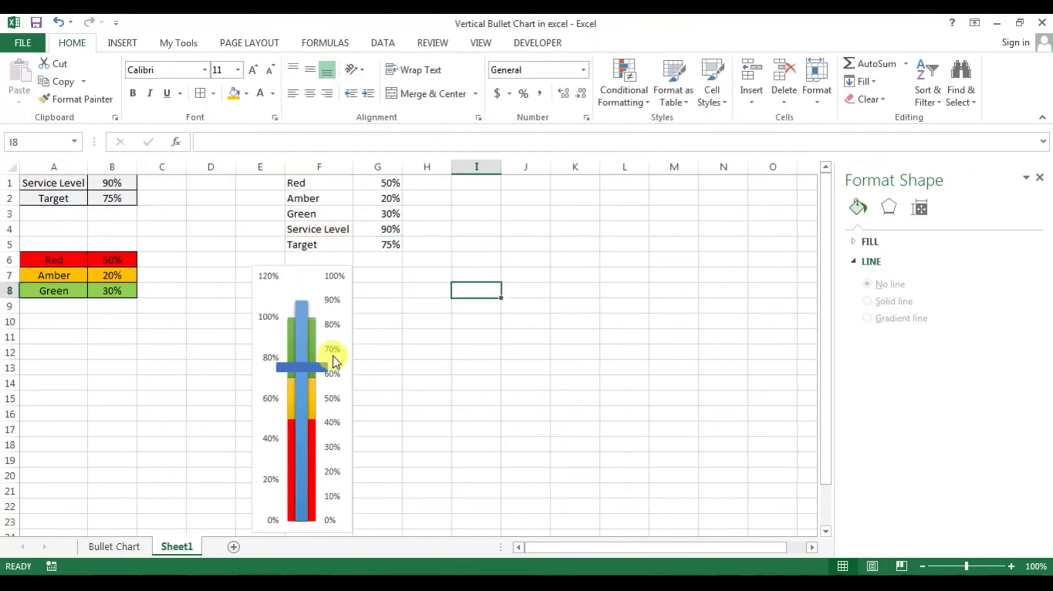
# Step: Delete the secondary vertical axis so all bars share the 0–120% scale
pyautogui.click(340, 308)
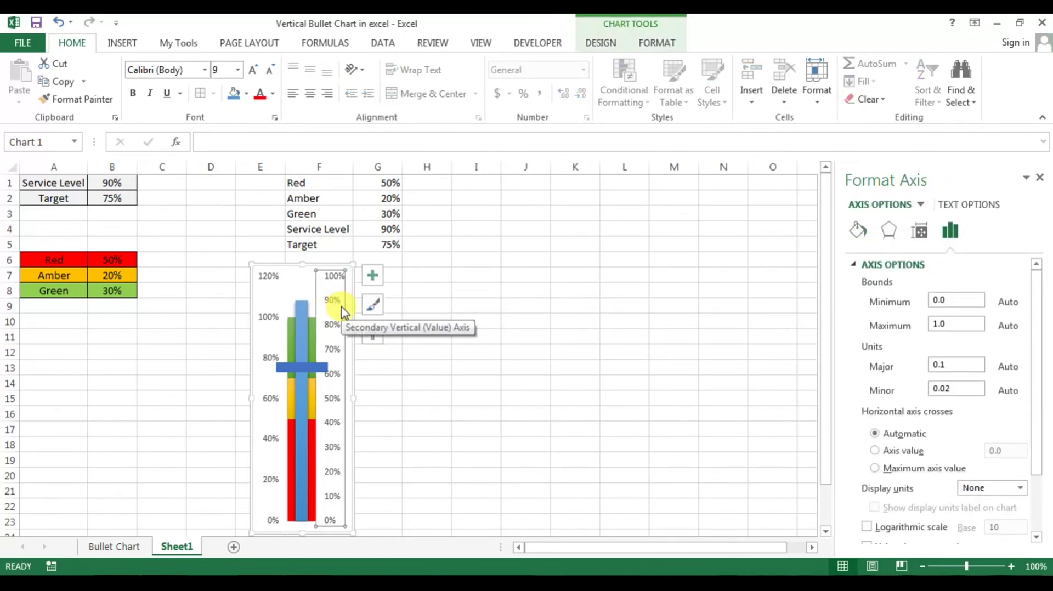
pyautogui.press('Delete')
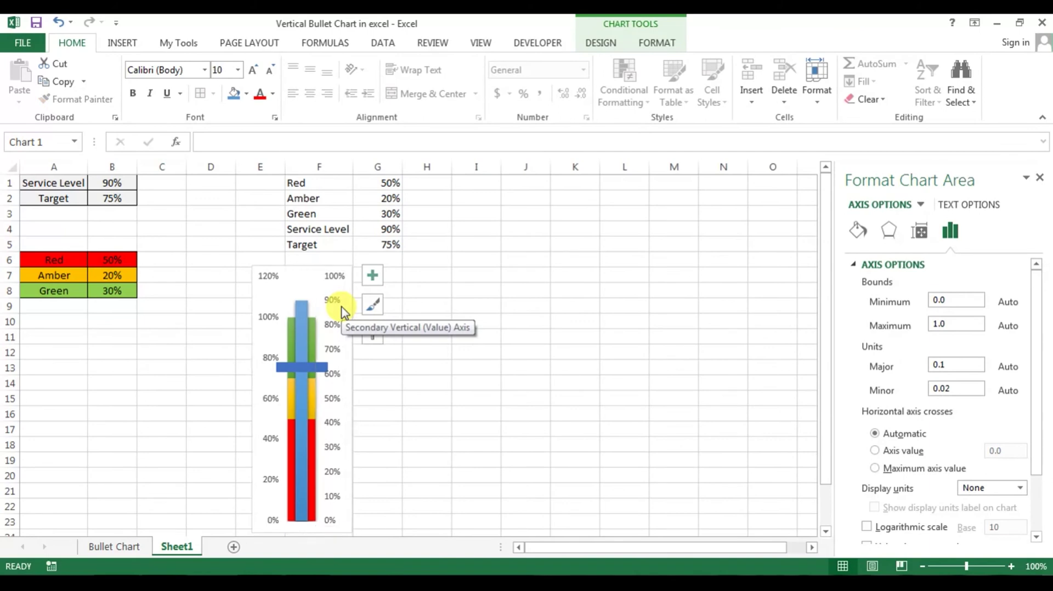
pyautogui.click(421, 365)
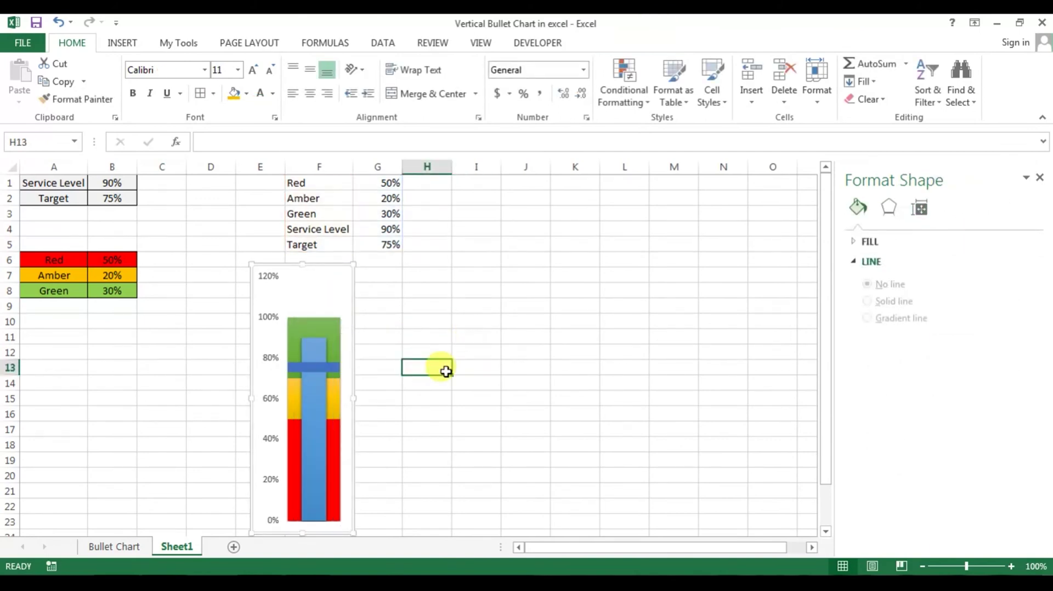
# Step: Add a data label to the Service Level bar and move the 90% label inside the bar
pyautogui.click(317, 412)
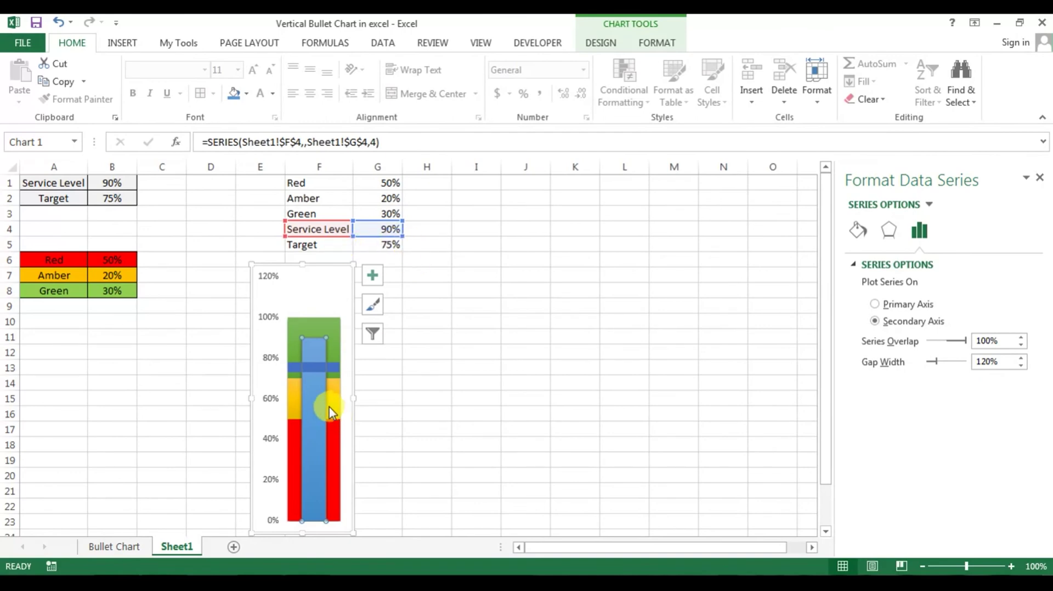
pyautogui.rightClick(315, 404)
pyautogui.moveTo(373, 512)
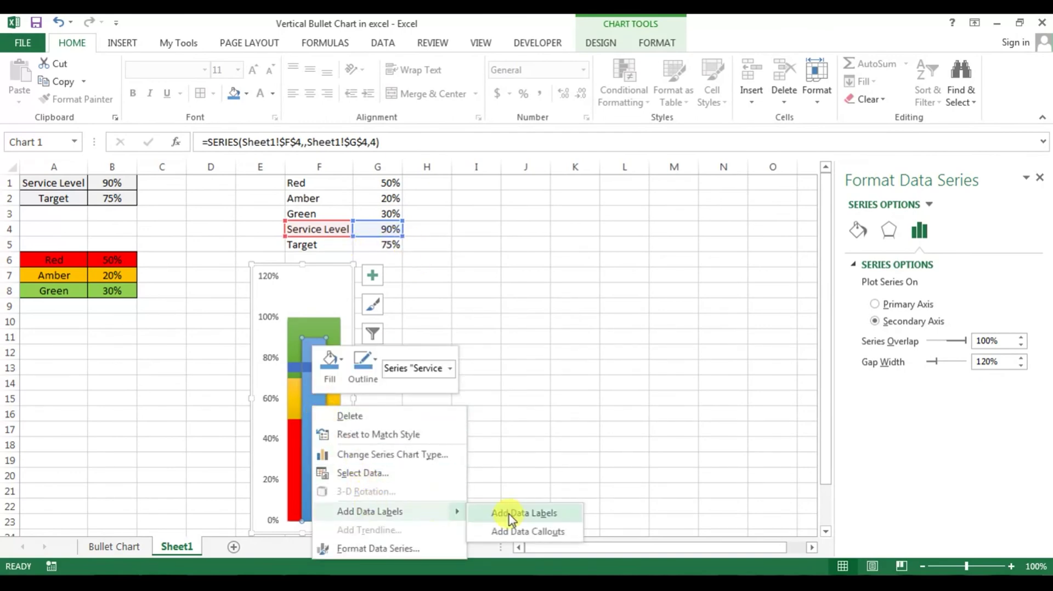
pyautogui.click(524, 513)
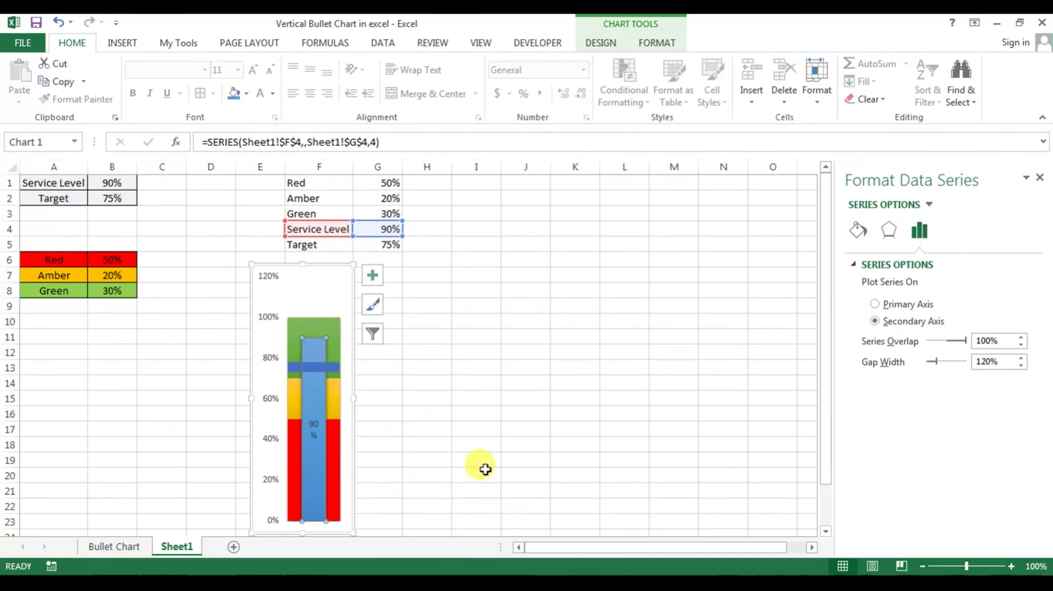
pyautogui.click(316, 431)
pyautogui.click(310, 423)
pyautogui.moveTo(314, 418); pyautogui.dragTo(327, 429)
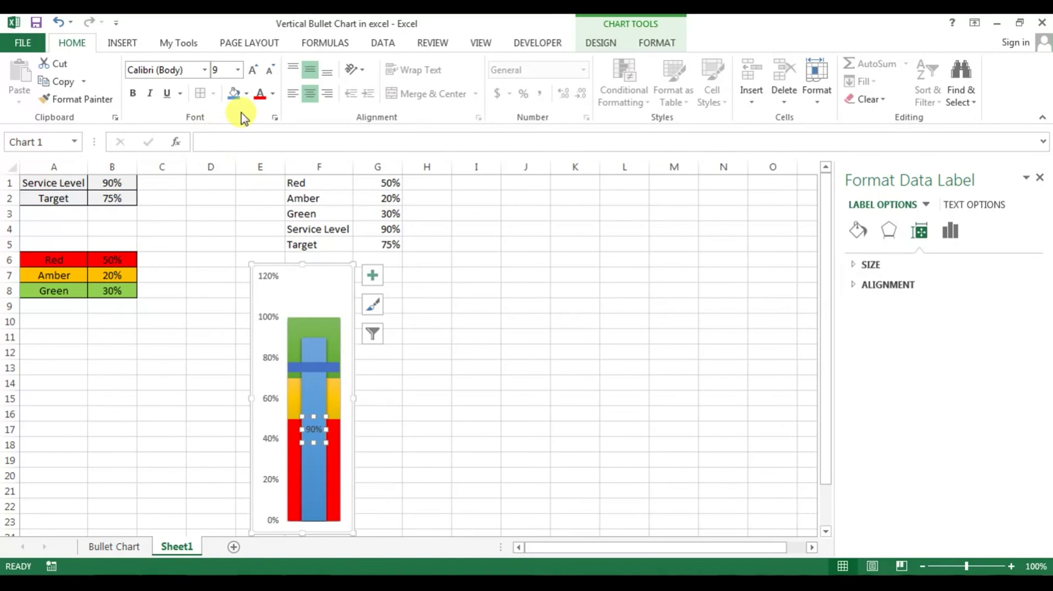
# Step: Make the 90% label text white and bold
pyautogui.click(272, 93)
pyautogui.click(259, 147)
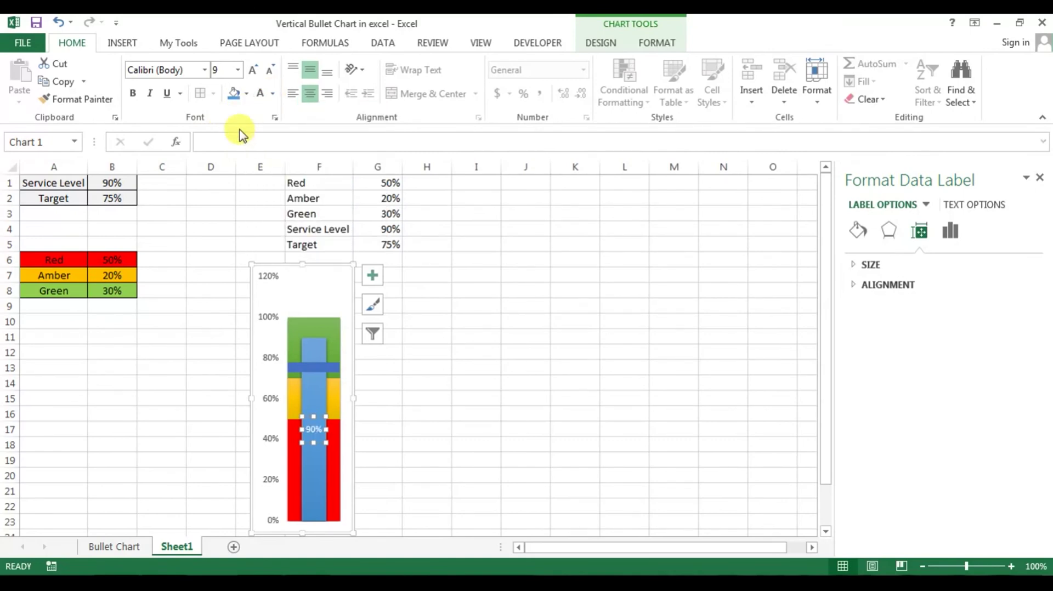
pyautogui.click(133, 94)
pyautogui.click(495, 332)
pyautogui.click(458, 397)
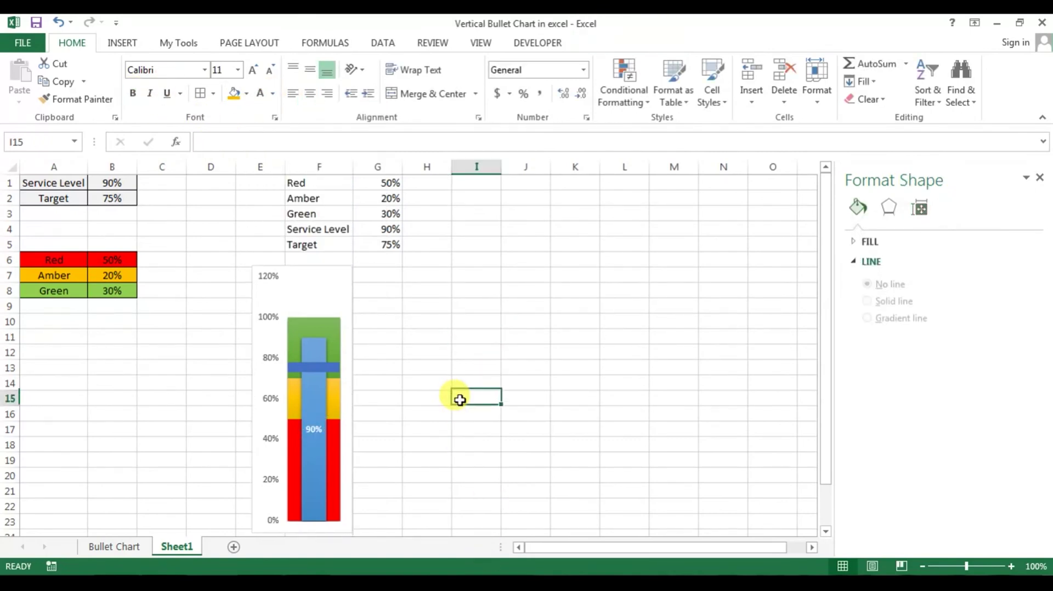
# Step: Set the vertical axis maximum to 1.0 and major unit to 0.1
pyautogui.click(274, 324)
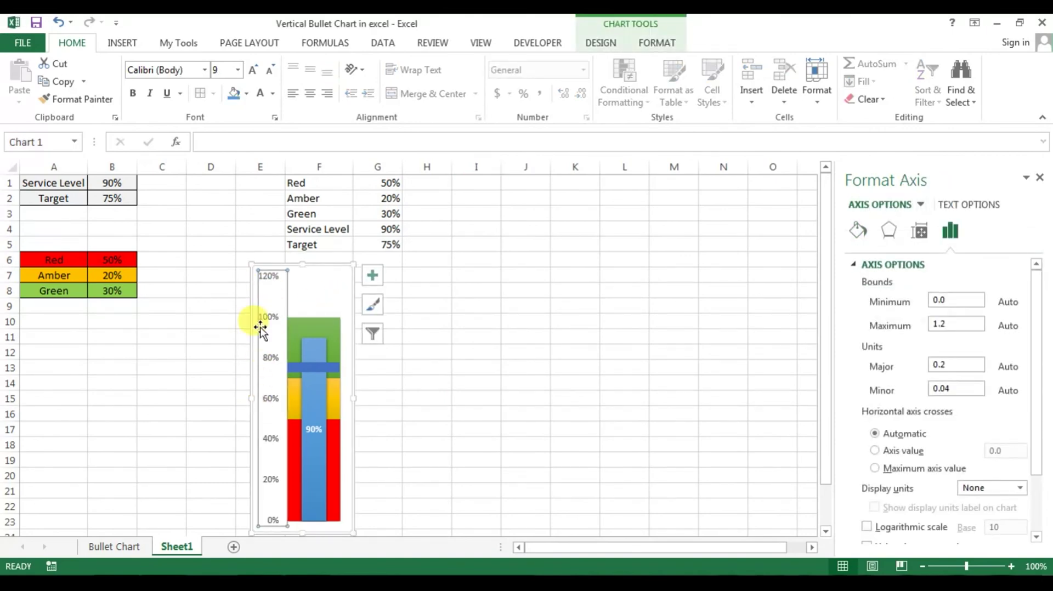
pyautogui.click(272, 322)
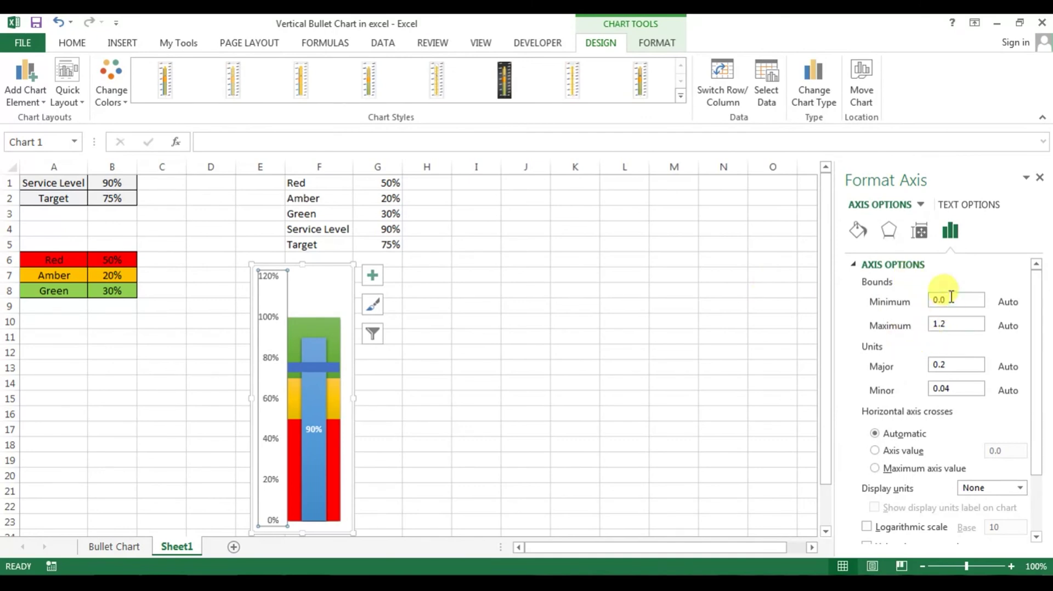
pyautogui.doubleClick(955, 325)
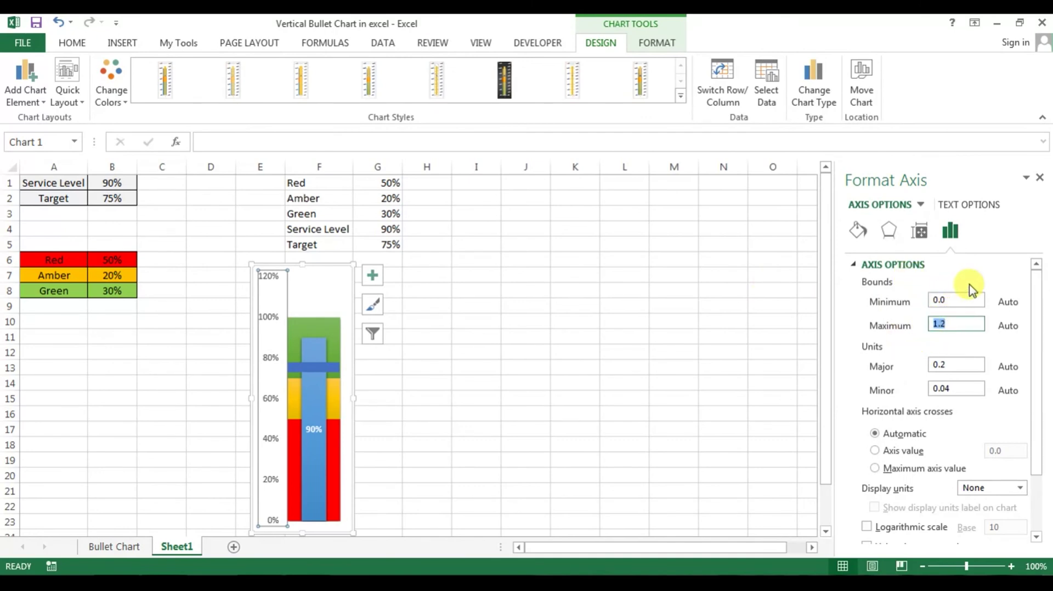
pyautogui.doubleClick(960, 366)
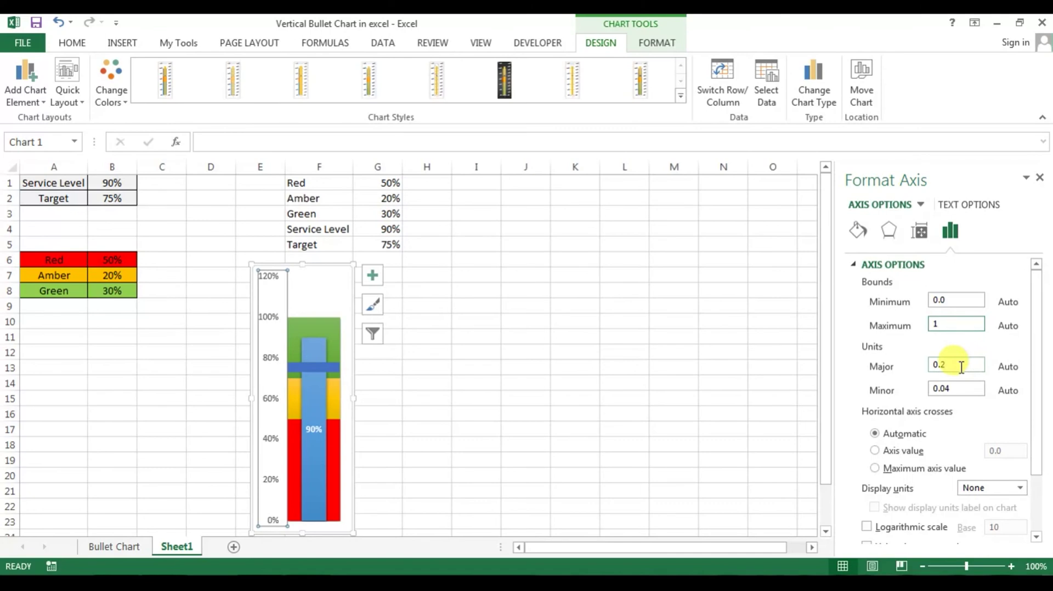
pyautogui.write('0.1')
pyautogui.press('Return')
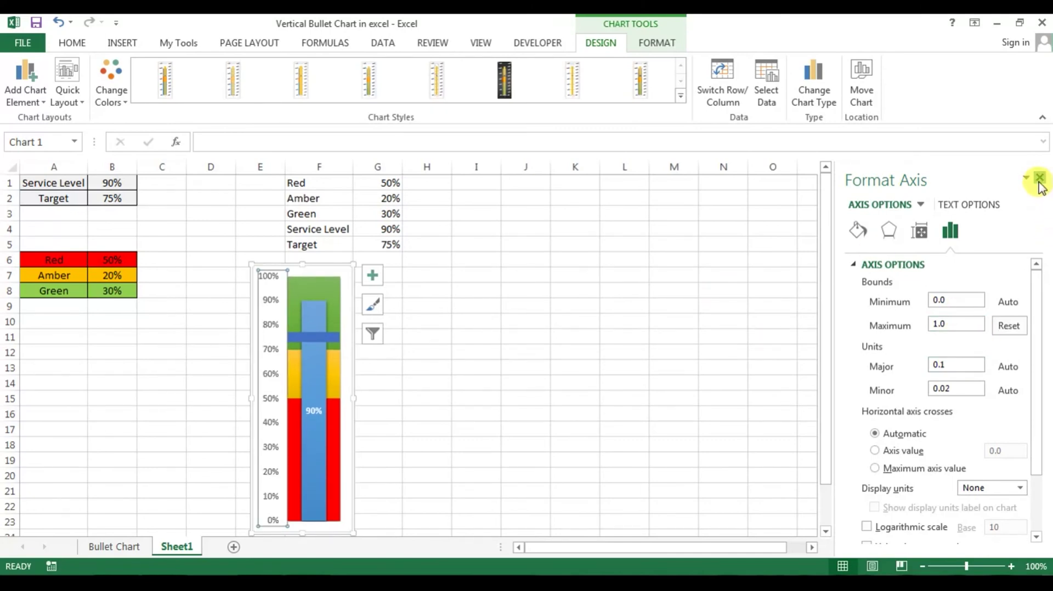
pyautogui.click(1040, 178)
pyautogui.click(621, 310)
pyautogui.click(535, 309)
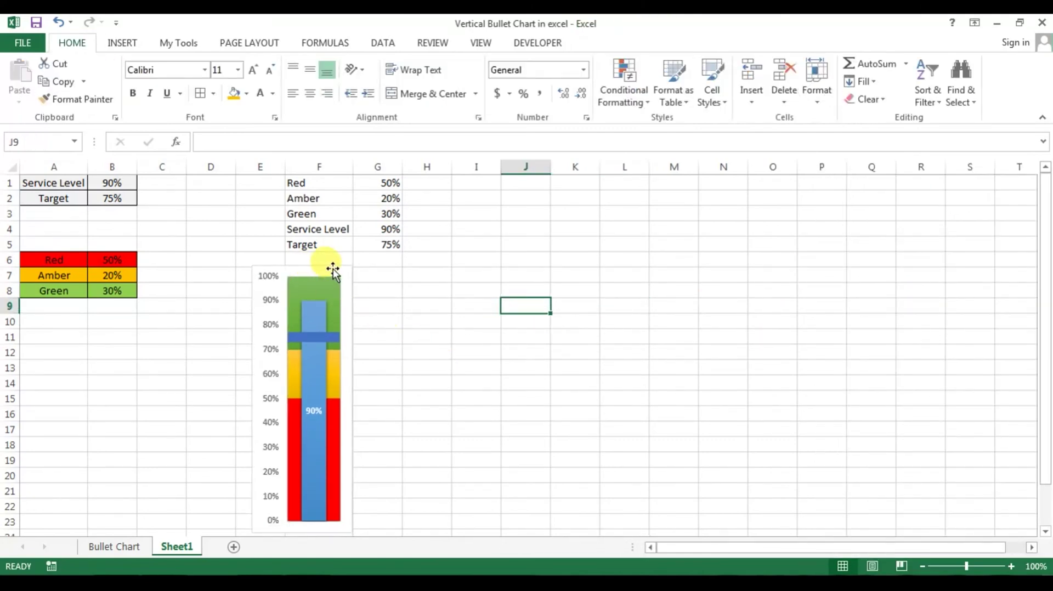
# Step: Fill the chart area with light blue
pyautogui.moveTo(333, 269); pyautogui.dragTo(382, 265)
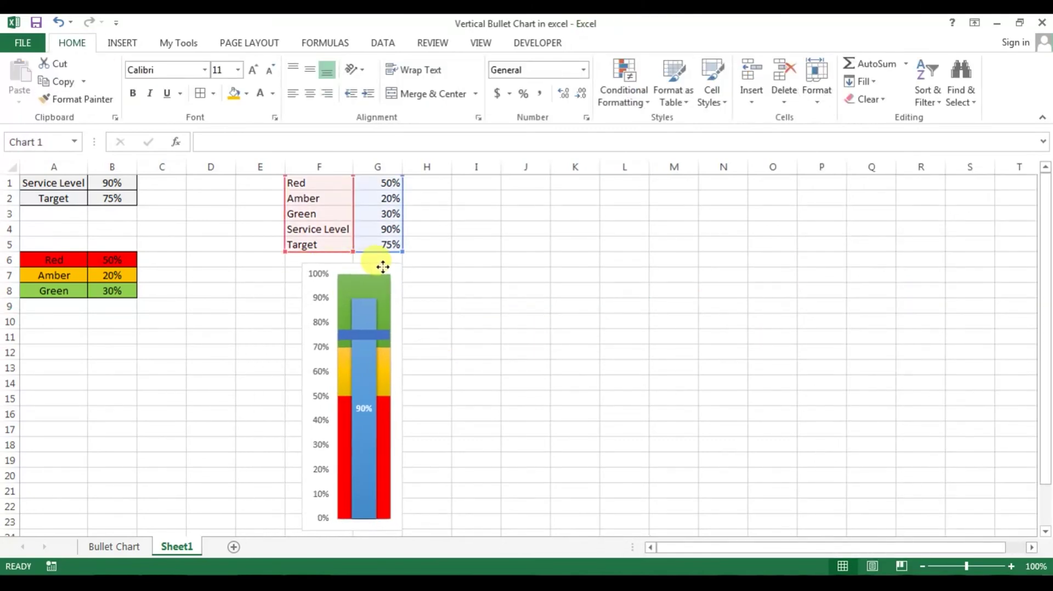
pyautogui.click(404, 363)
pyautogui.click(400, 353)
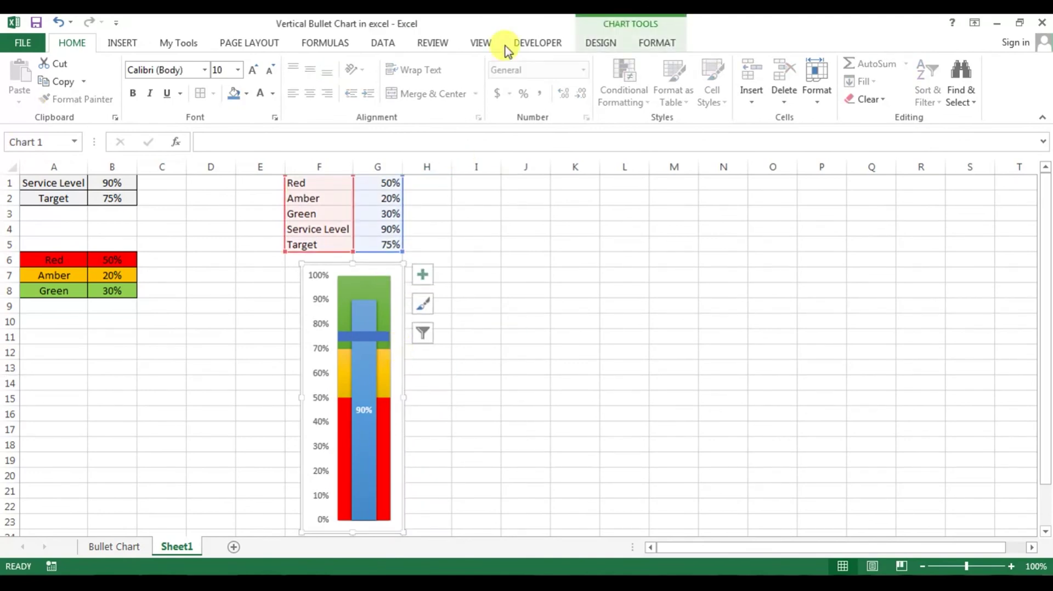
pyautogui.click(248, 94)
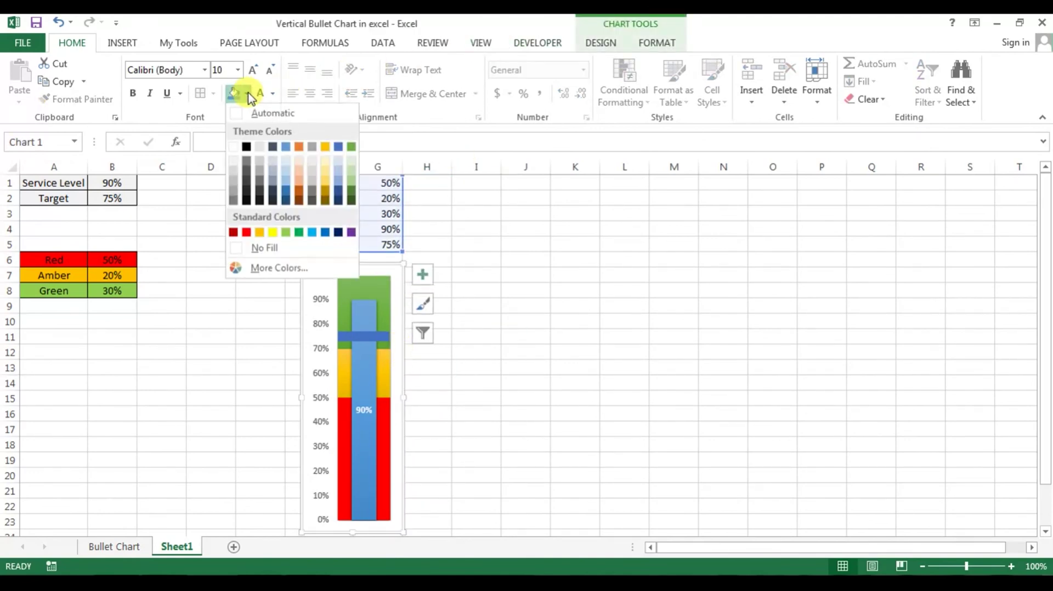
pyautogui.click(287, 168)
# Step: Give the chart area an outer shadow and move the chart left beside the tables
pyautogui.click(658, 46)
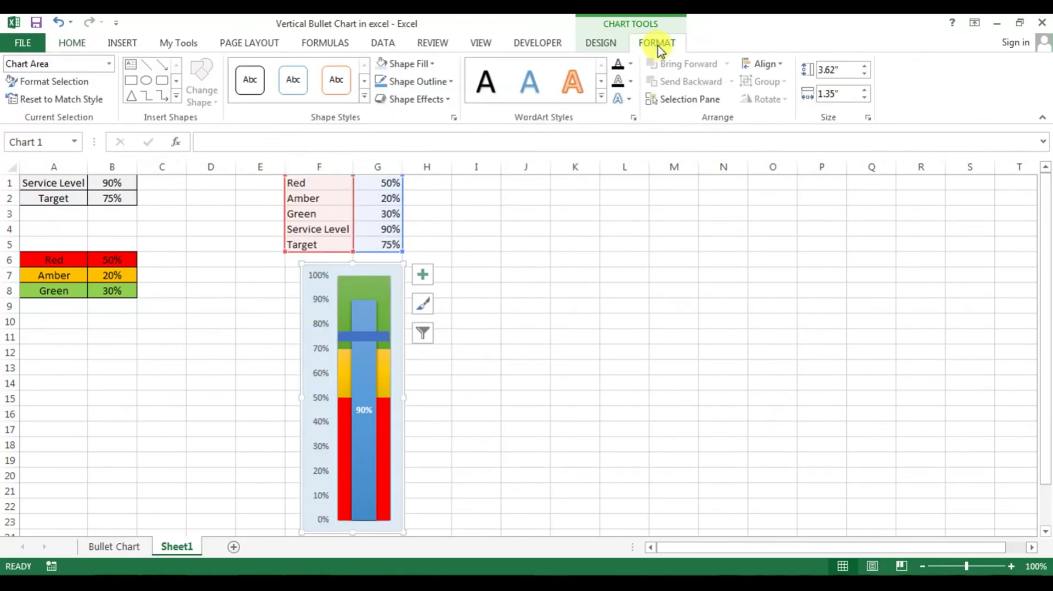
pyautogui.click(364, 97)
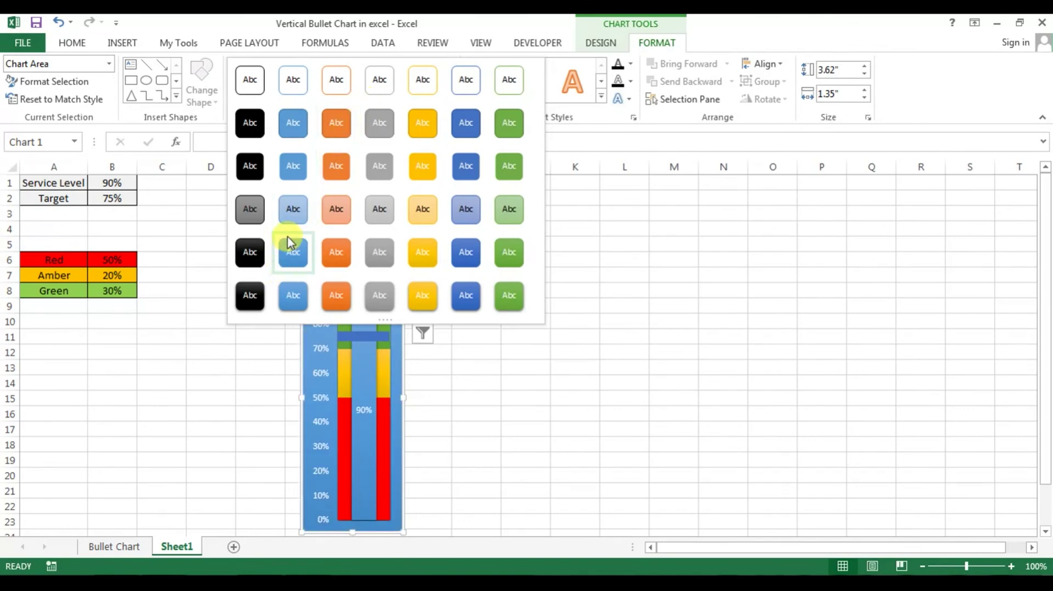
pyautogui.click(765, 33)
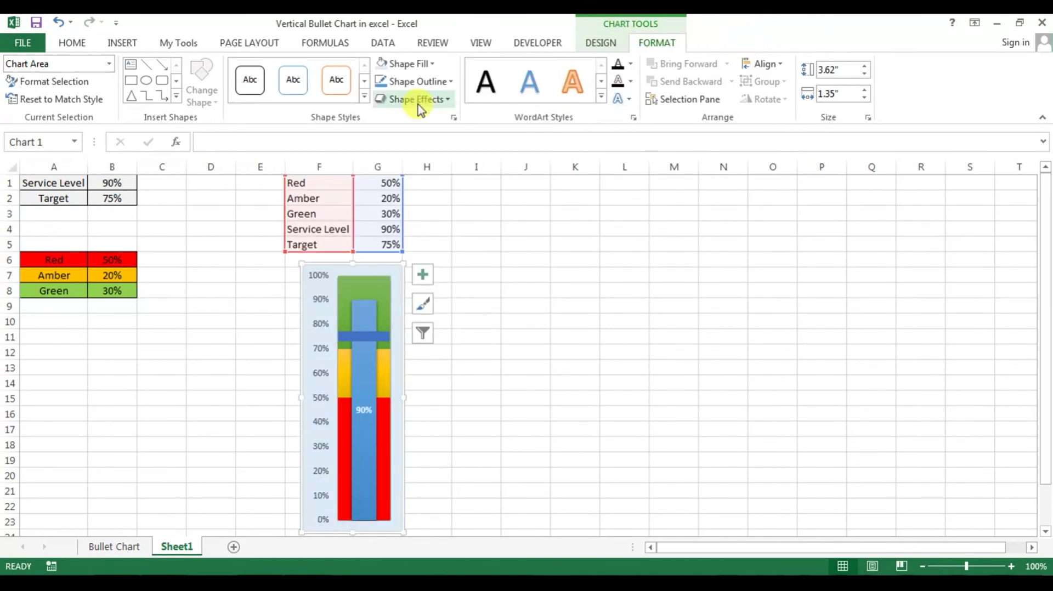
pyautogui.click(447, 100)
pyautogui.moveTo(439, 163)
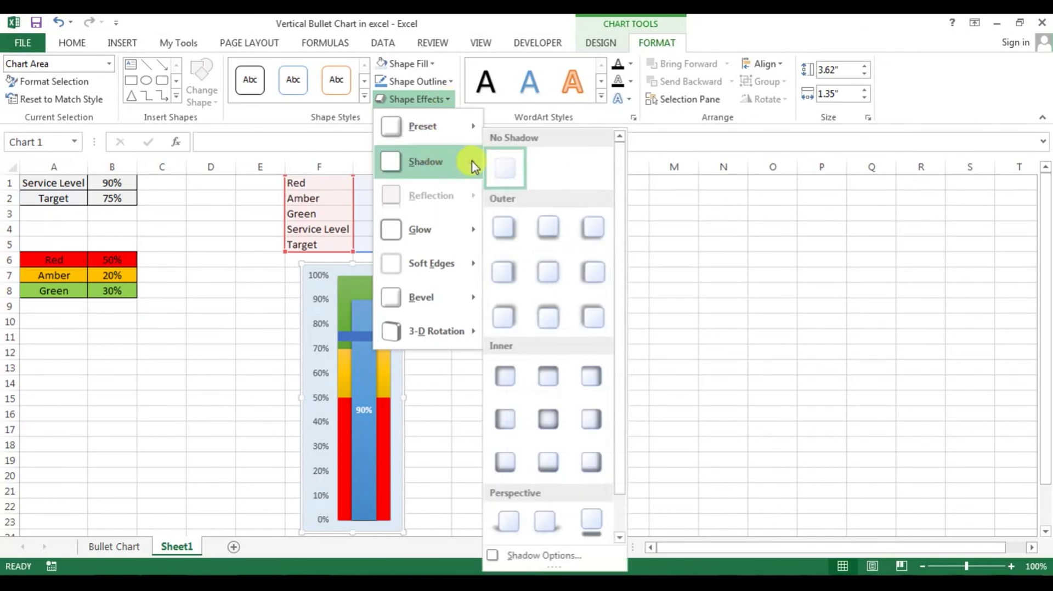
pyautogui.click(504, 229)
pyautogui.click(483, 291)
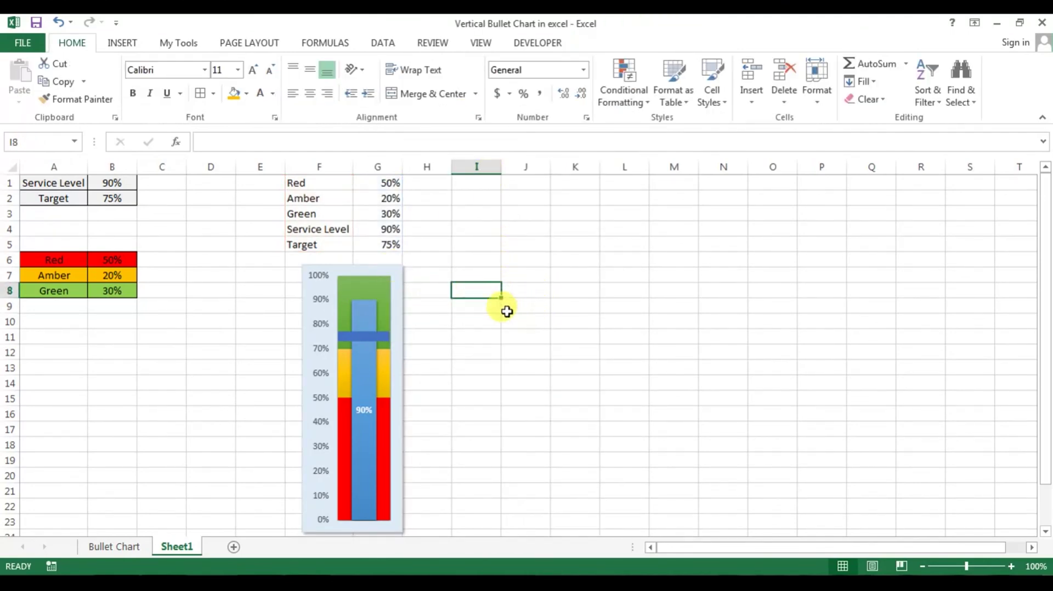
pyautogui.moveTo(401, 296); pyautogui.dragTo(310, 300)
pyautogui.click(436, 320)
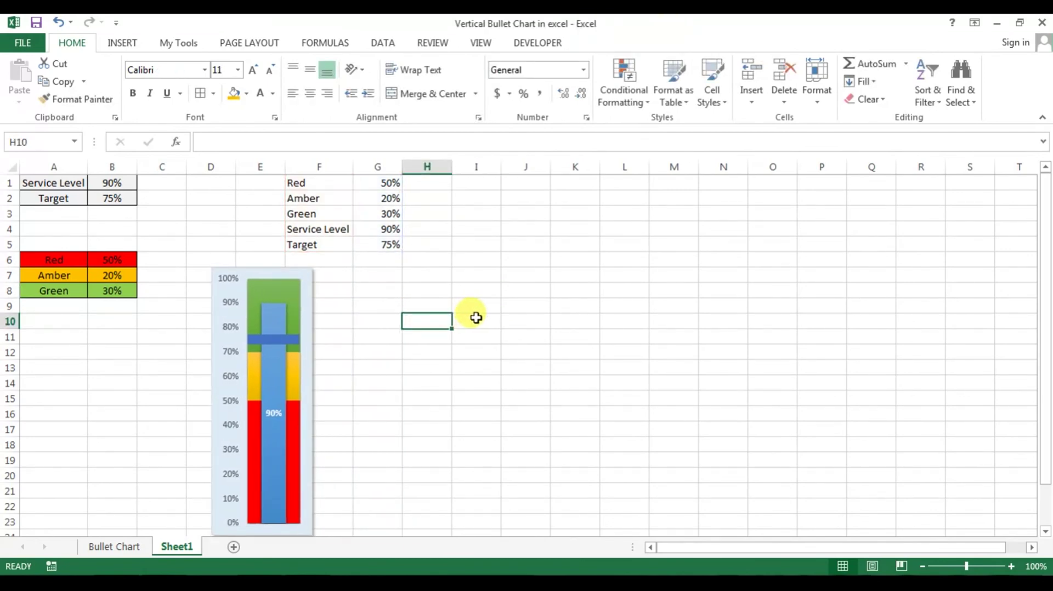